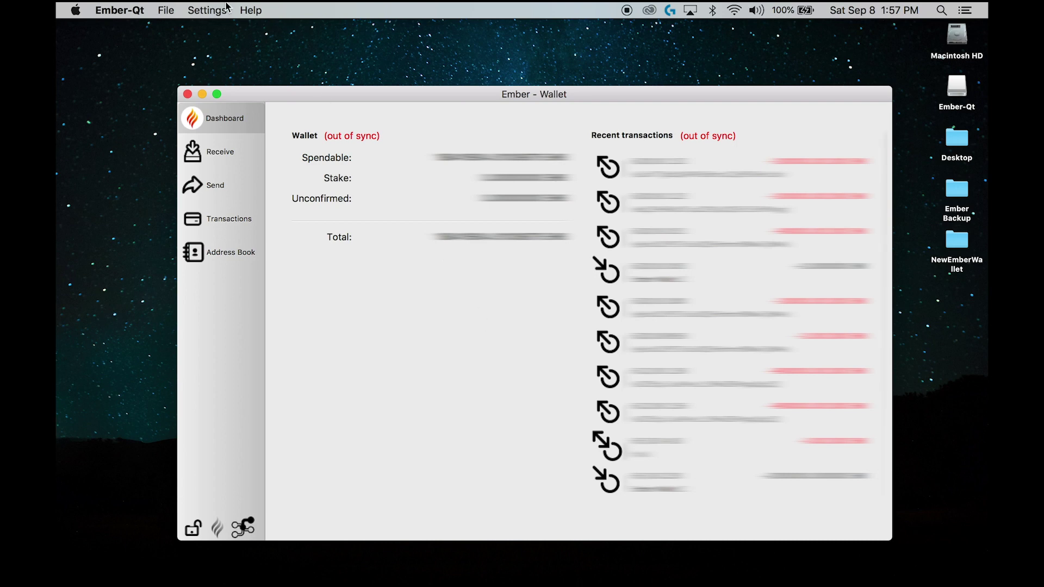
# Step: Begin a dumpwallet command in the Ember-Qt debug console and open the NewEmberWallet folder
pyautogui.click(242, 8)
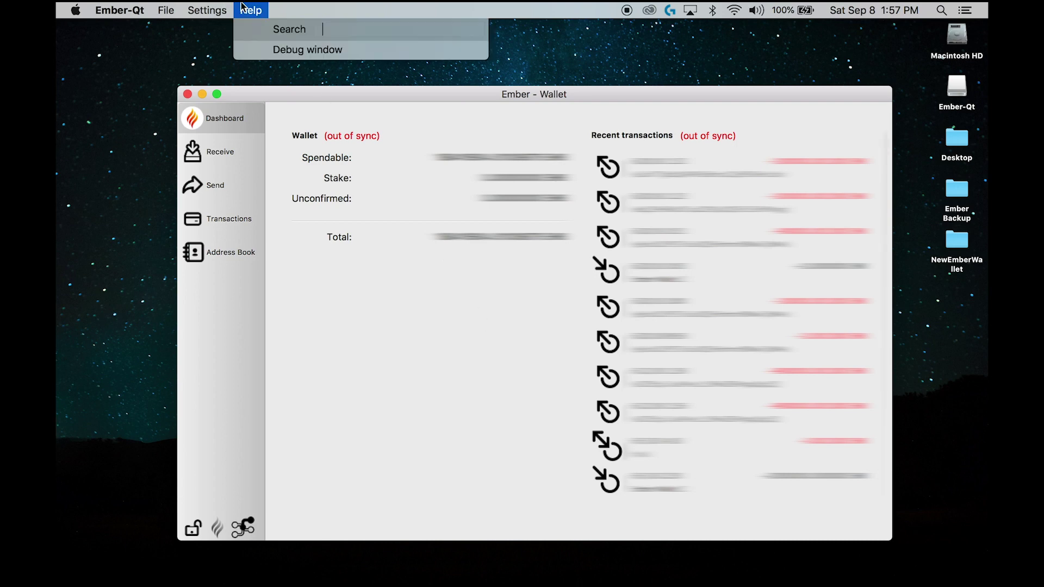
pyautogui.click(267, 50)
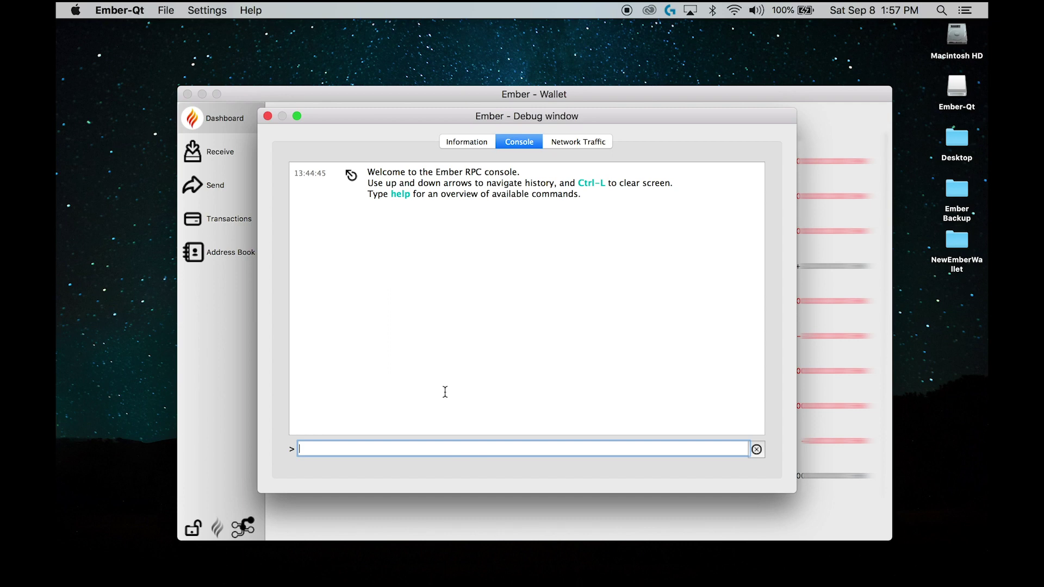
pyautogui.write('dumpwallet')
pyautogui.doubleClick(958, 249)
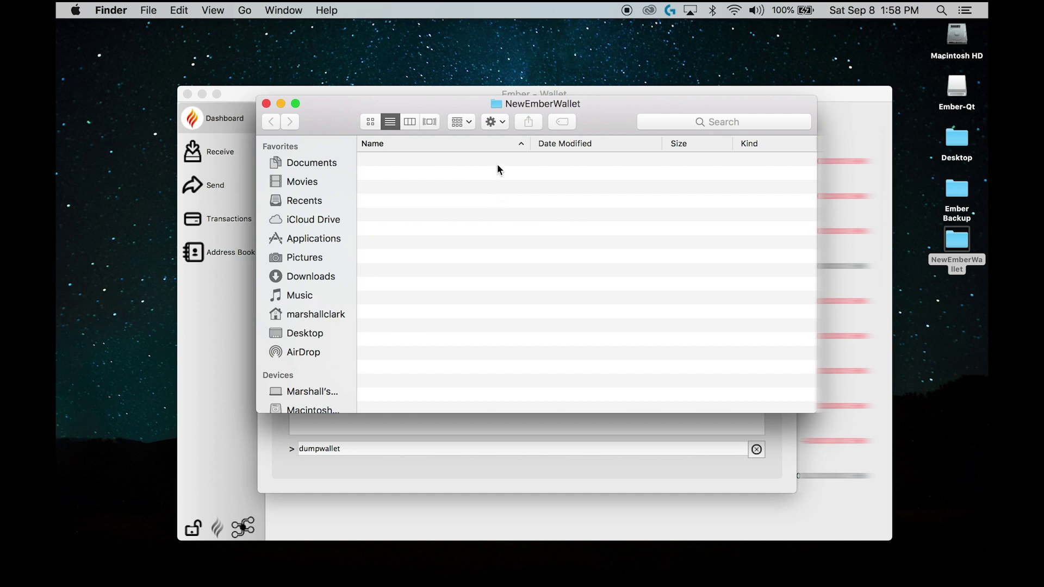
# Step: Copy the NewEmberWallet folder's pathname and return to the Ember console input
pyautogui.click(495, 122)
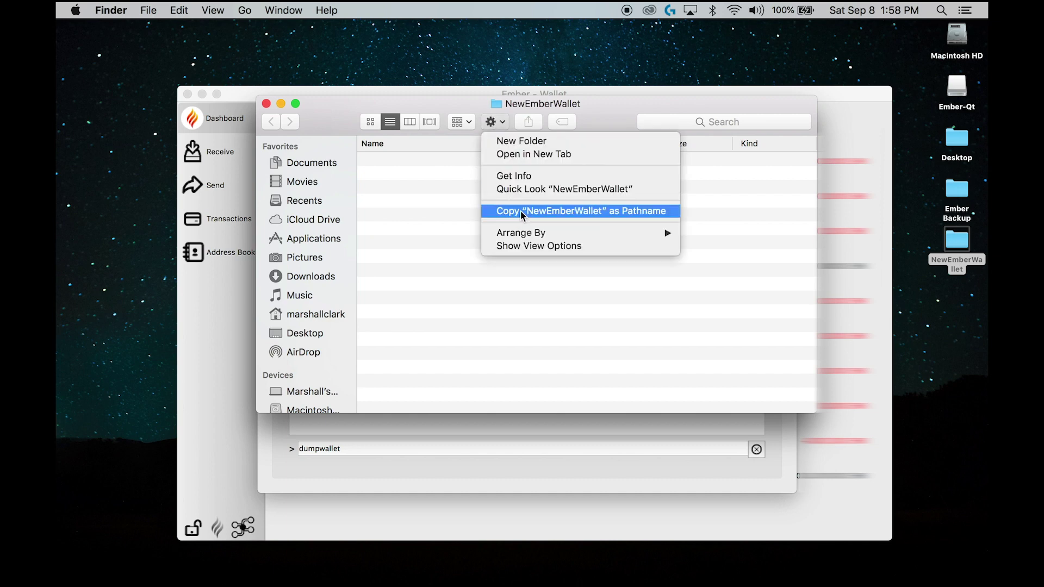
pyautogui.click(630, 214)
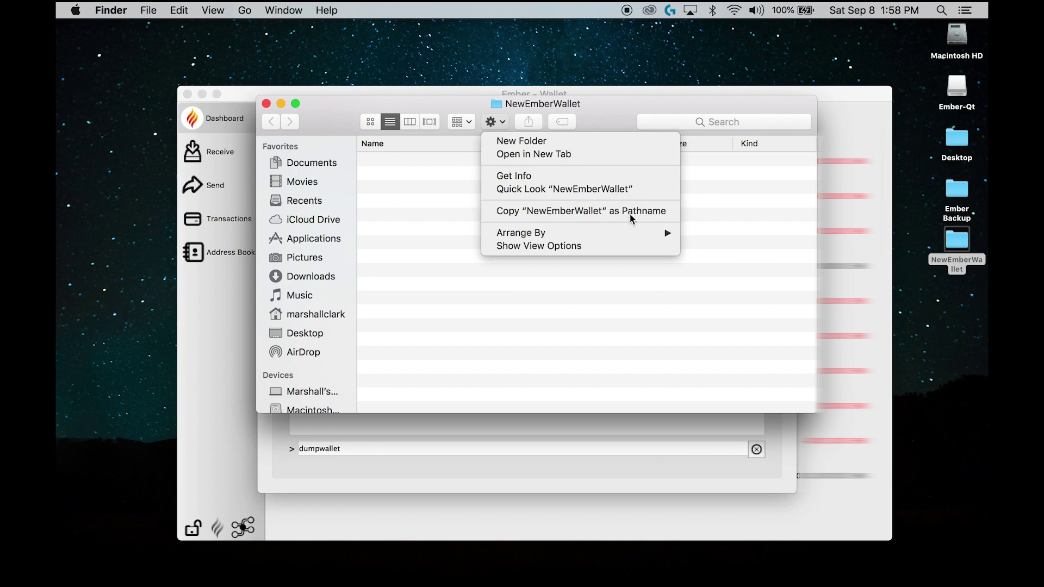
pyautogui.click(538, 432)
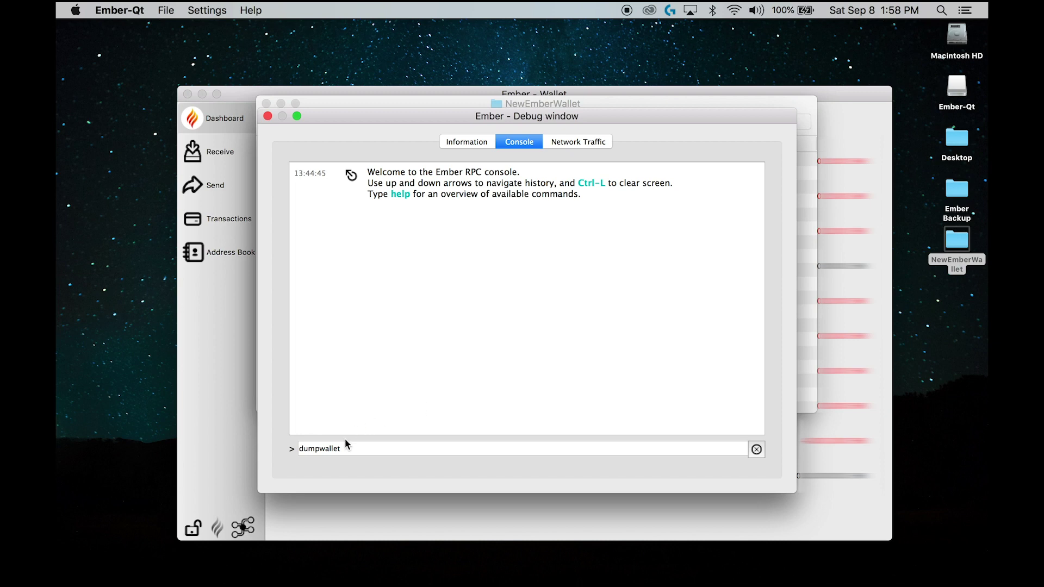
pyautogui.click(371, 449)
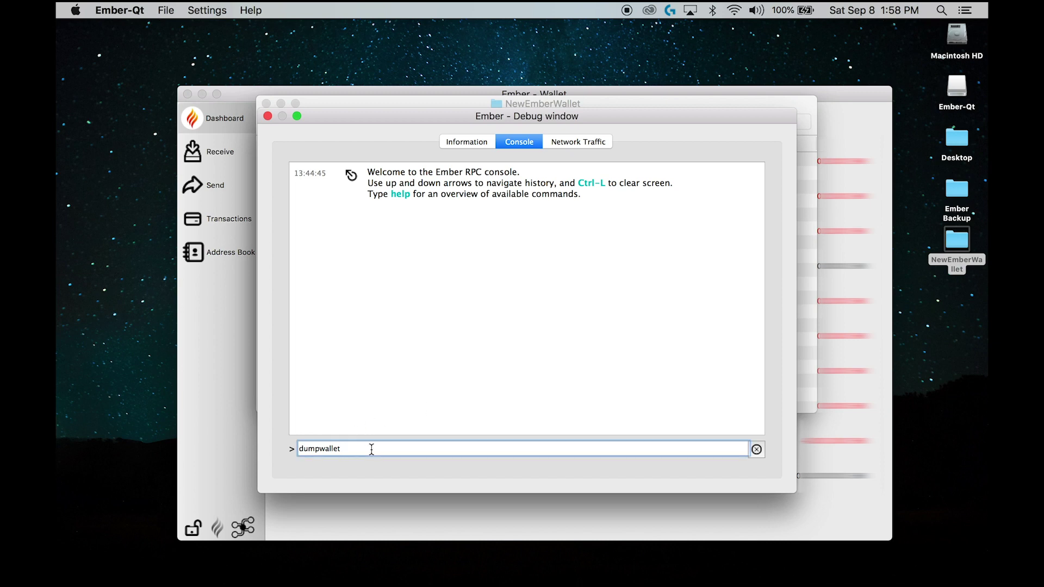
# Step: Run dumpwallet to export the wallet keys to NewEmberWallet/emberkeys.txt
pyautogui.press('super+v')
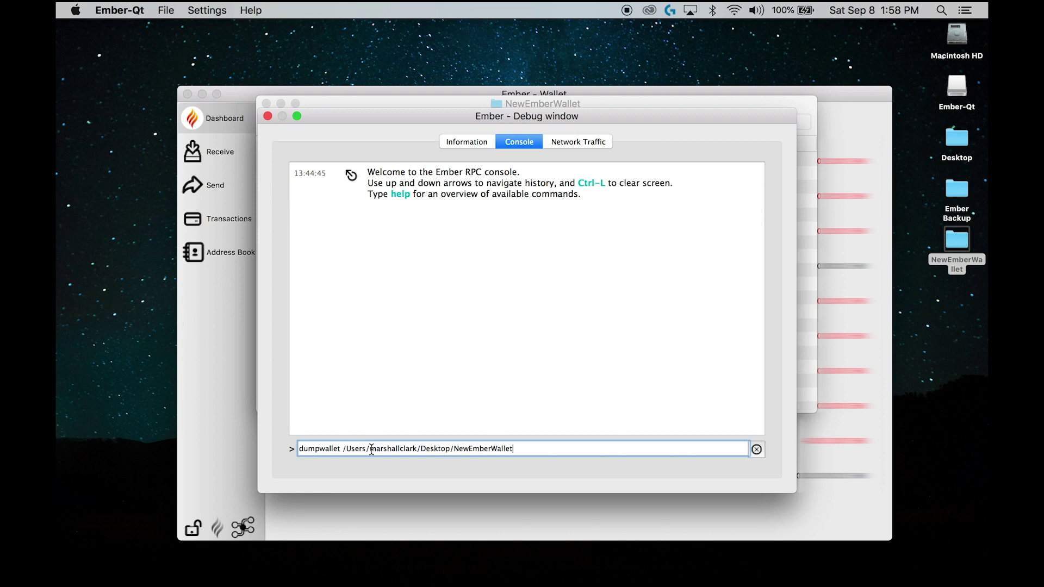
pyautogui.write('/')
pyautogui.write('emberkeys.txt')
pyautogui.press('Return')
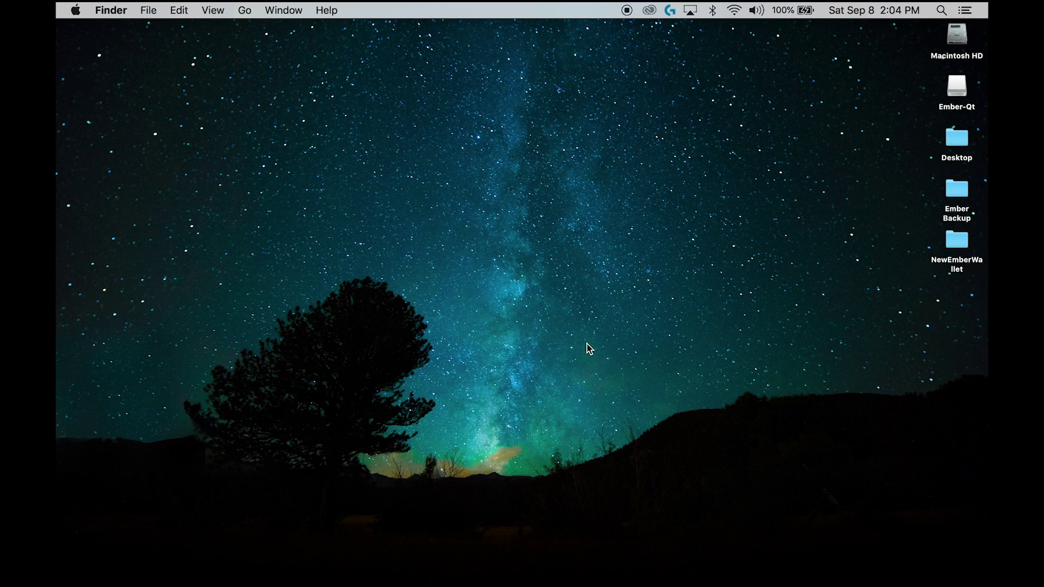
# Step: Open the hidden Library folder and expand Application Support's Ember data folder
pyautogui.click(241, 8)
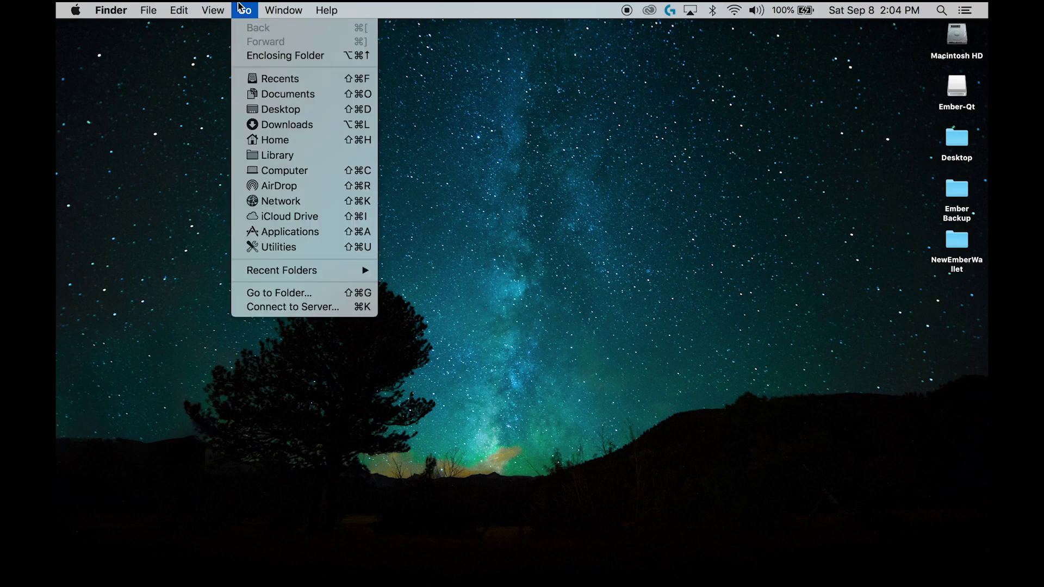
pyautogui.press('alt')
pyautogui.press('alt')
pyautogui.click(277, 156)
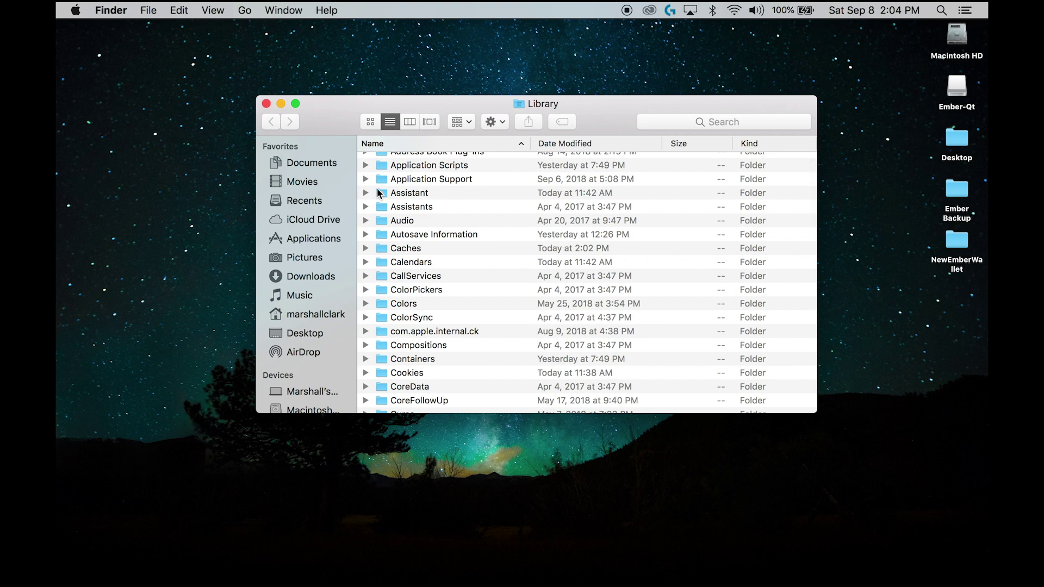
pyautogui.click(366, 183)
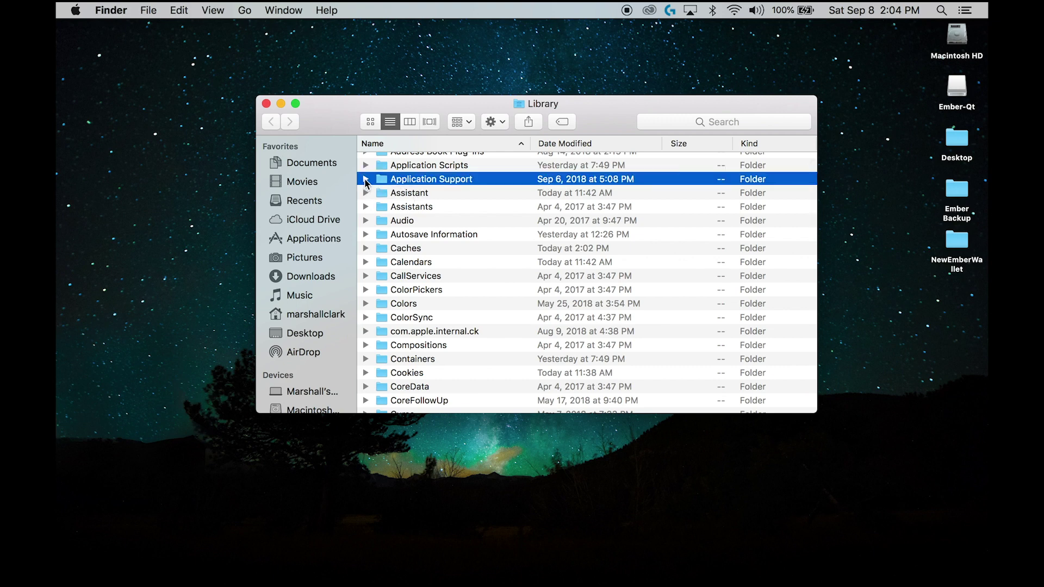
pyautogui.click(366, 182)
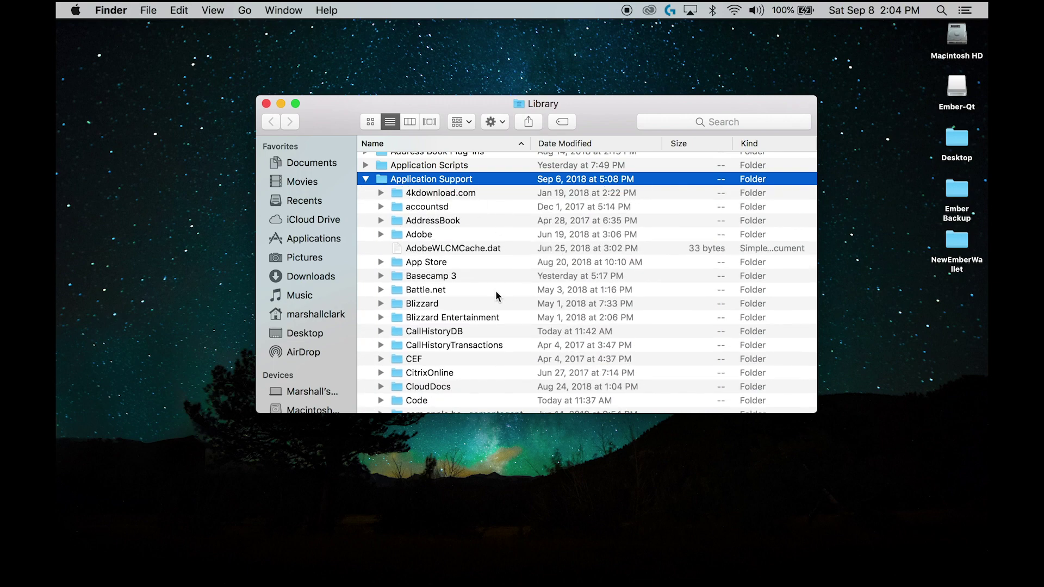
pyautogui.scroll(-5, 471, 294)
pyautogui.scroll(-10, 470, 294)
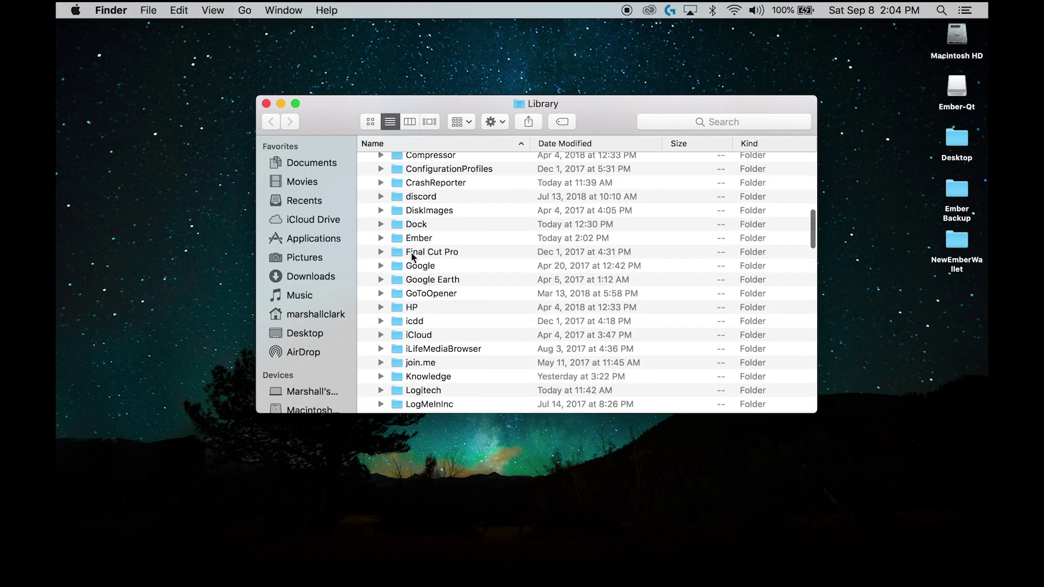
pyautogui.click(417, 239)
pyautogui.click(381, 238)
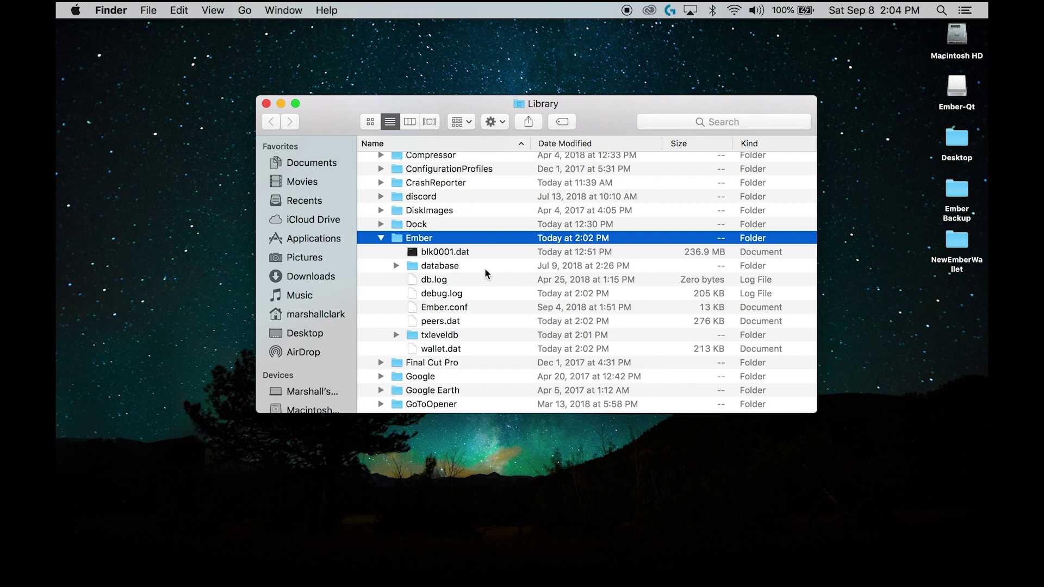
# Step: Copy all eight Ember data items, blk0001.dat through wallet.dat, into Ember Backup, then open the Ember-Qt disk
pyautogui.click(484, 251)
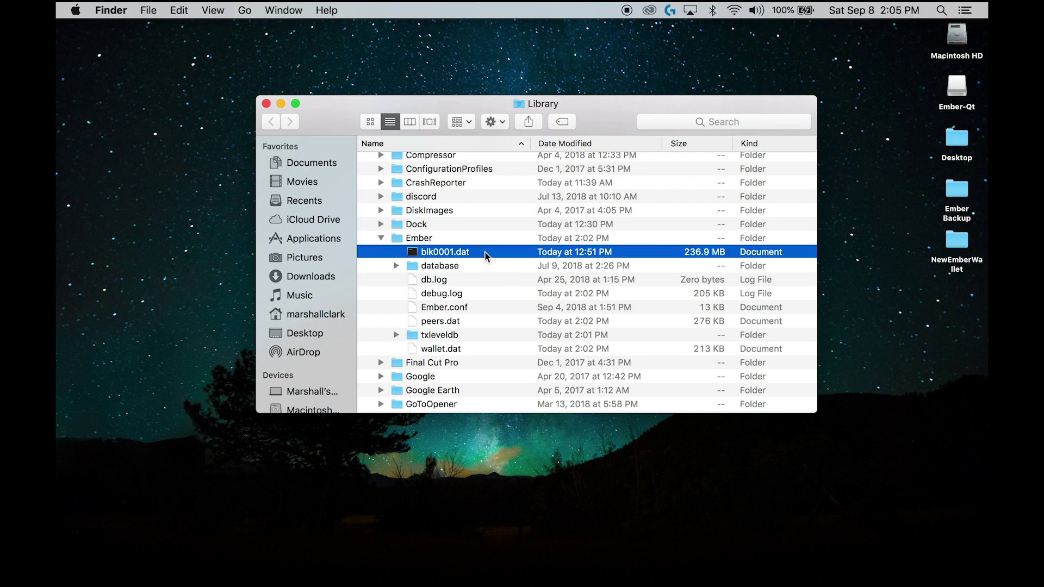
pyautogui.keyDown('shift'); pyautogui.click(460, 349); pyautogui.keyUp('shift')
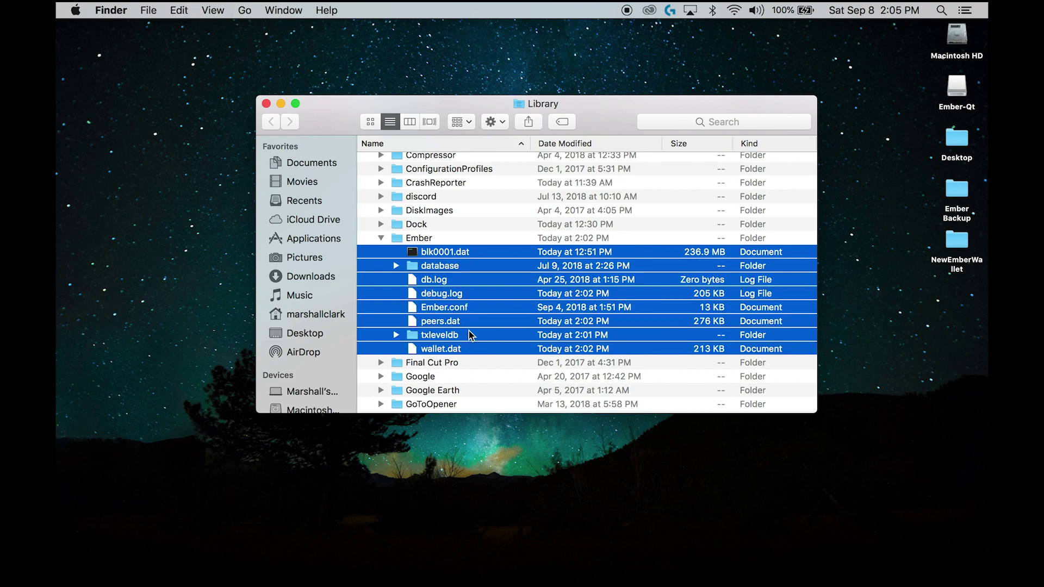
pyautogui.doubleClick(967, 200)
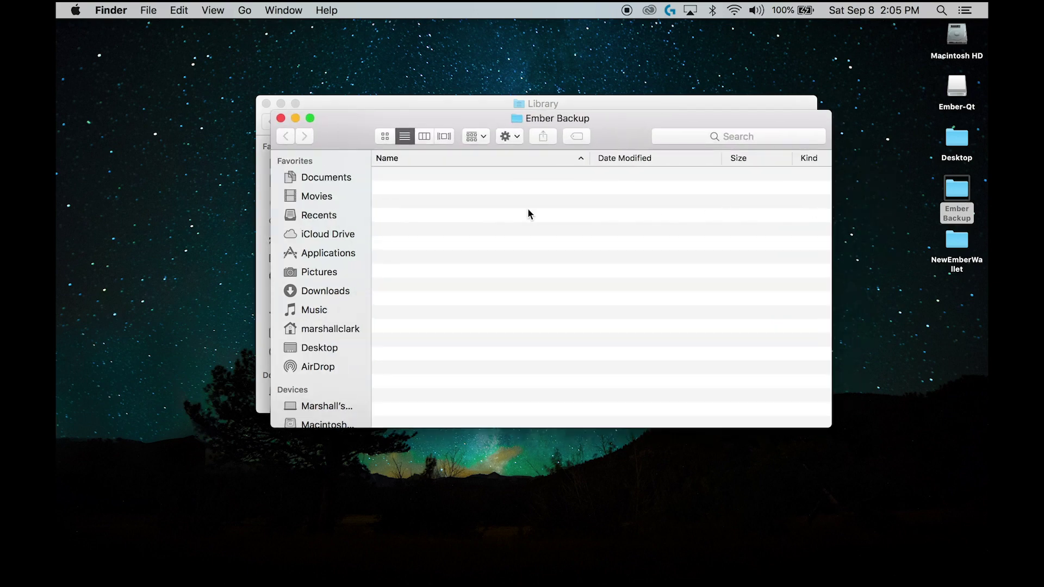
pyautogui.press('super+v')
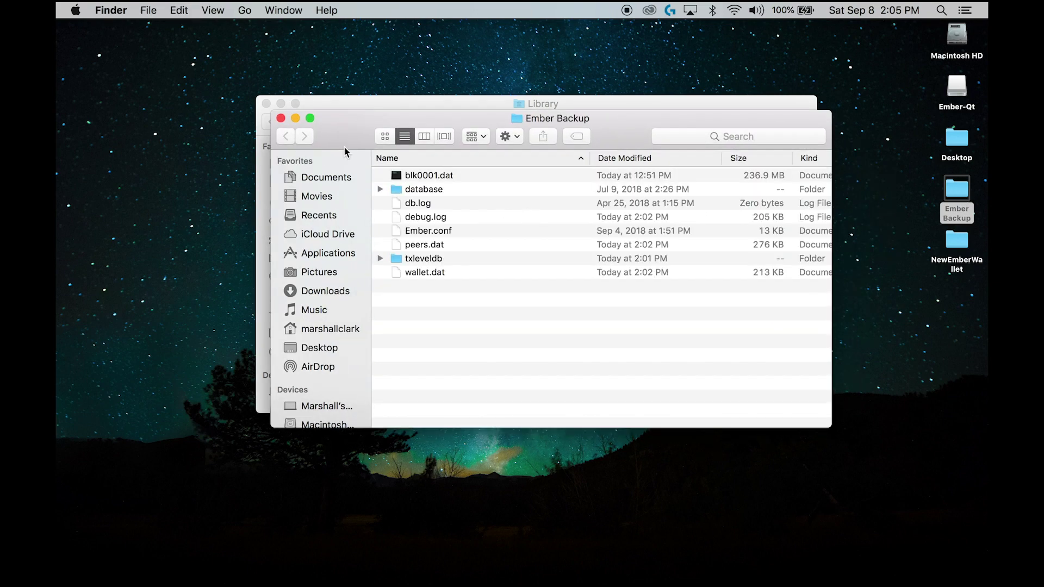
pyautogui.click(280, 118)
pyautogui.scroll(-5, 497, 239)
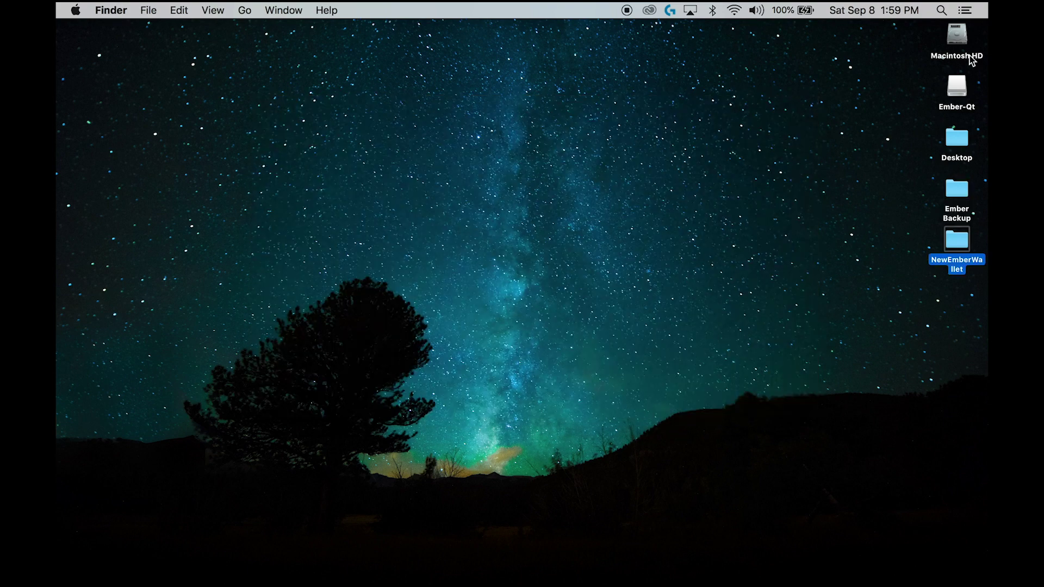
pyautogui.doubleClick(957, 85)
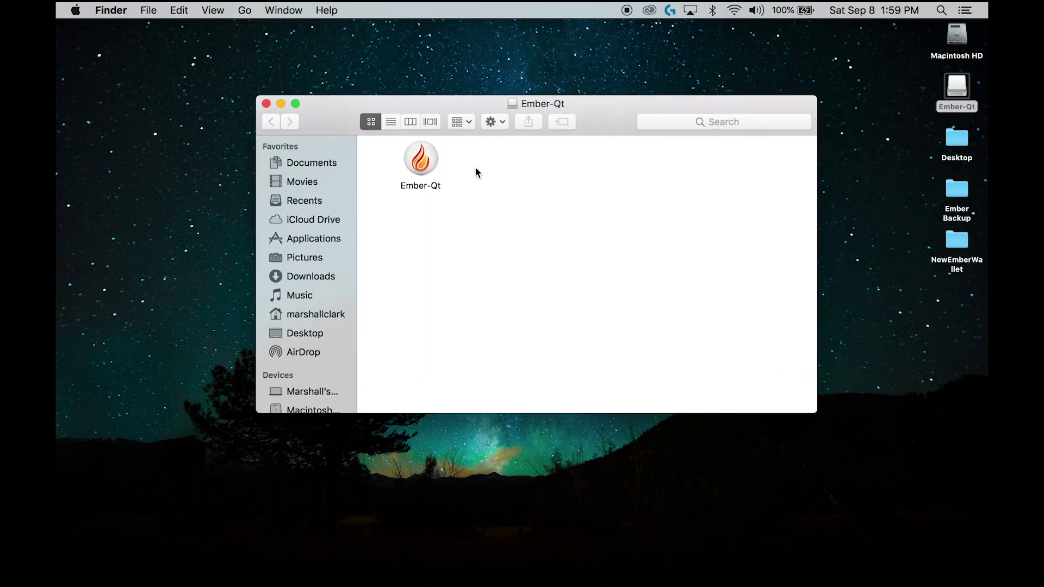
# Step: Launch the Ember-Qt app from its disk window
pyautogui.click(418, 167)
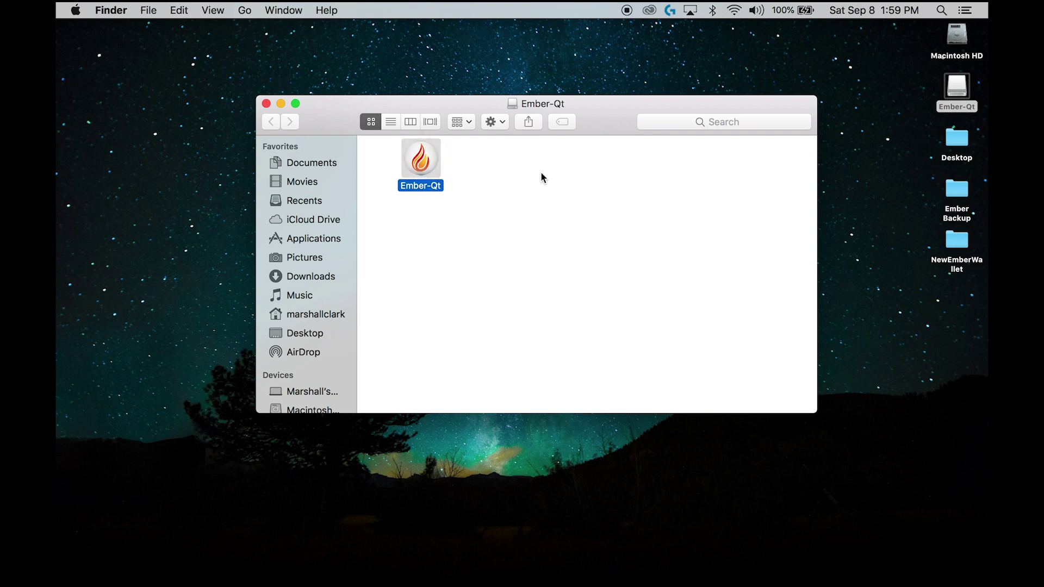
pyautogui.press('super+o')
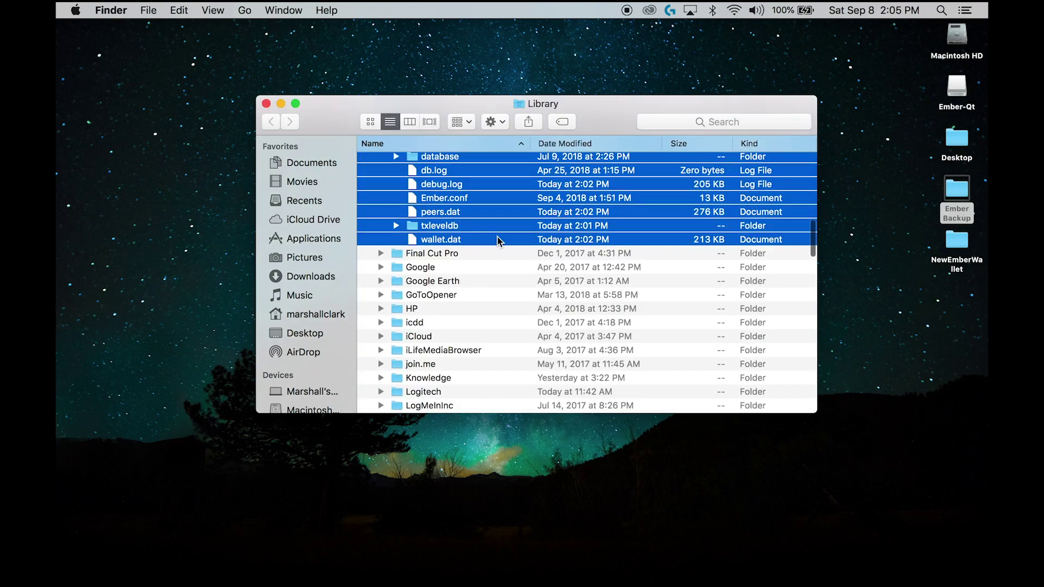
pyautogui.scroll(1, 497, 235)
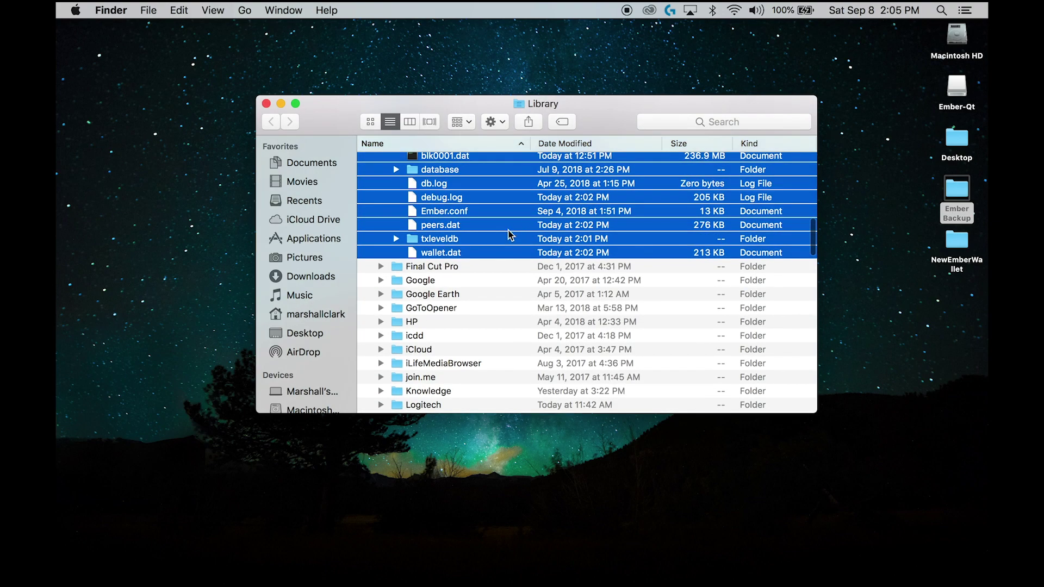
# Step: Move wallet.dat from the Ember data folder to the Trash and close the Library window
pyautogui.click(474, 243)
pyautogui.click(454, 255)
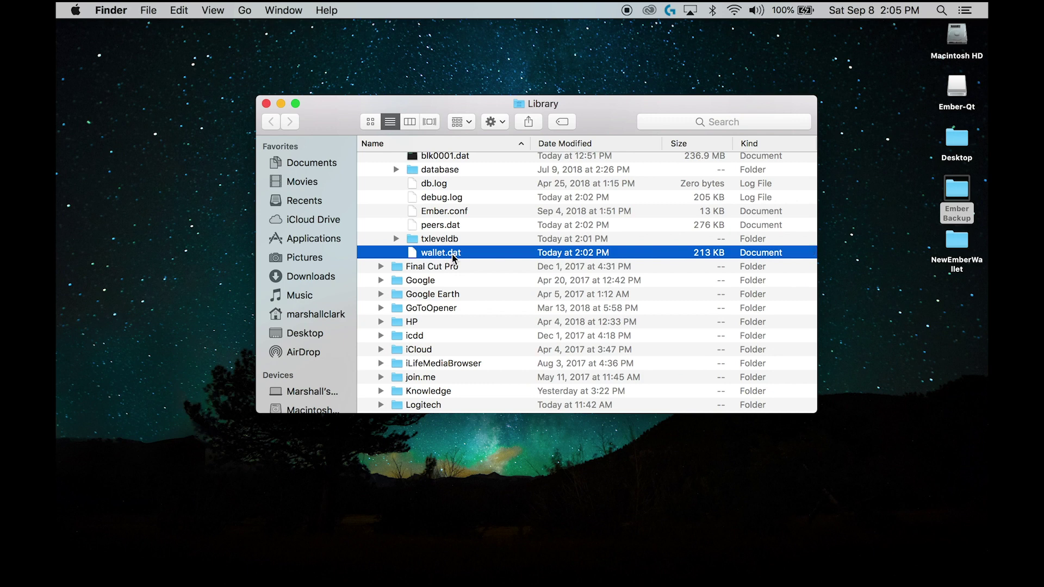
pyautogui.rightClick(454, 258)
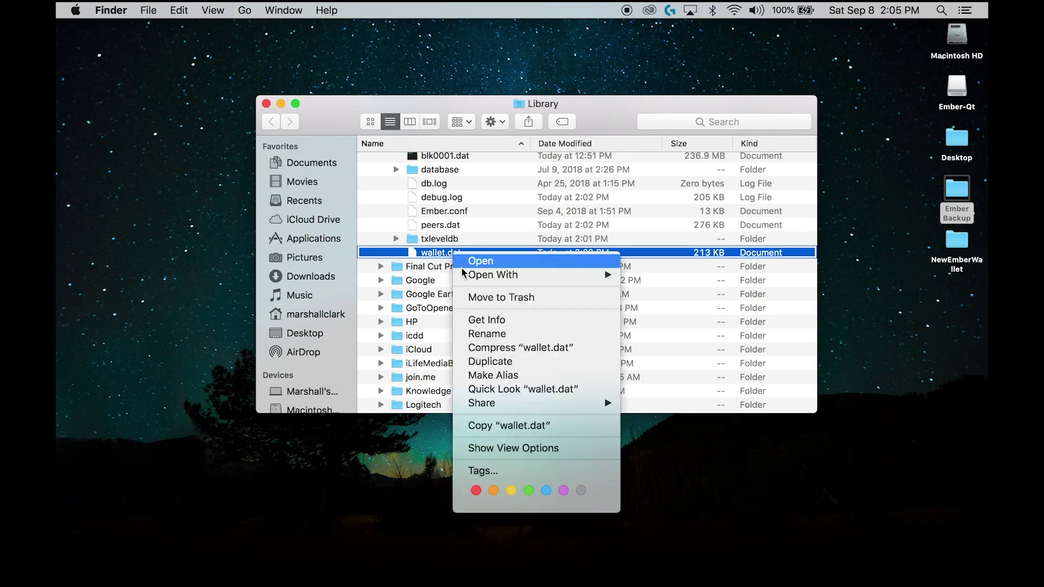
pyautogui.click(479, 300)
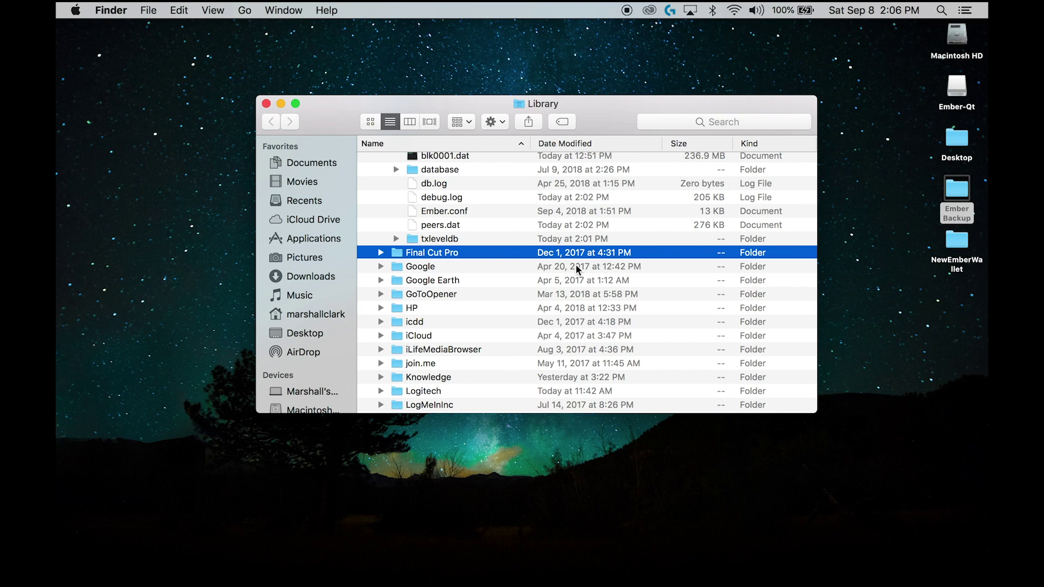
pyautogui.click(266, 104)
pyautogui.click(519, 216)
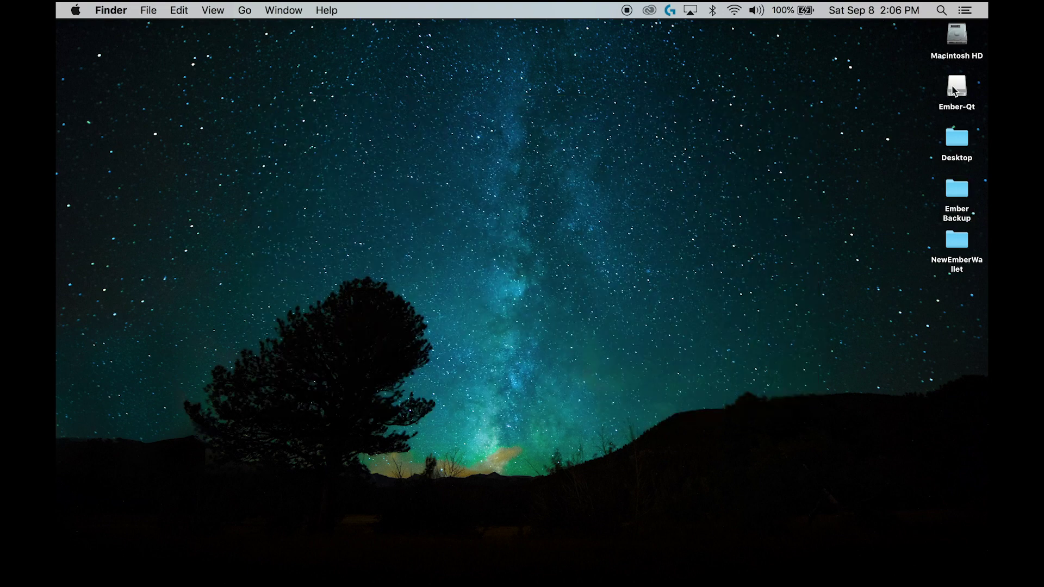
# Step: Relaunch Ember-Qt and begin an importwallet command in its debug console
pyautogui.press('F4')
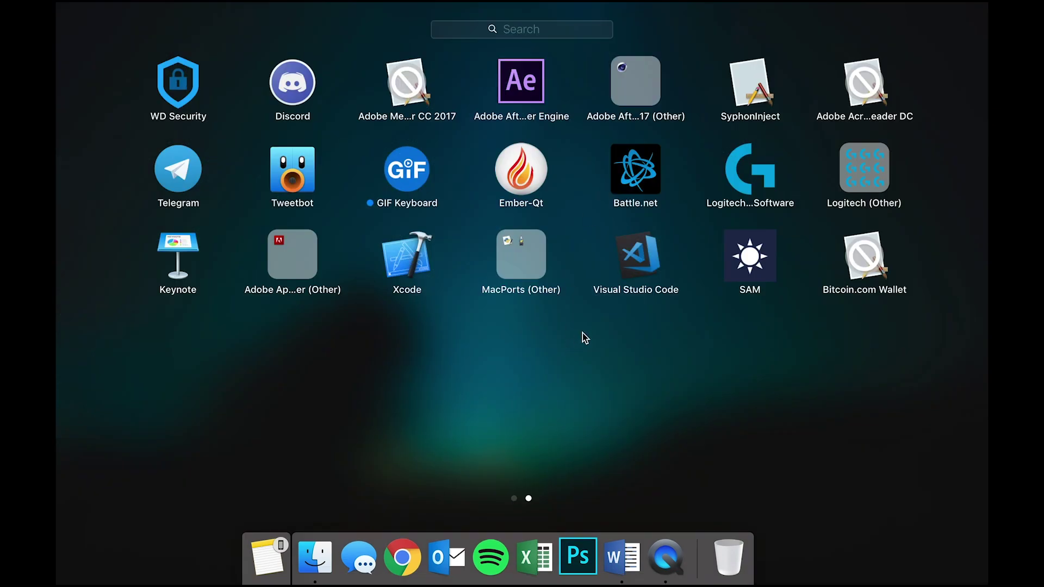
pyautogui.click(521, 170)
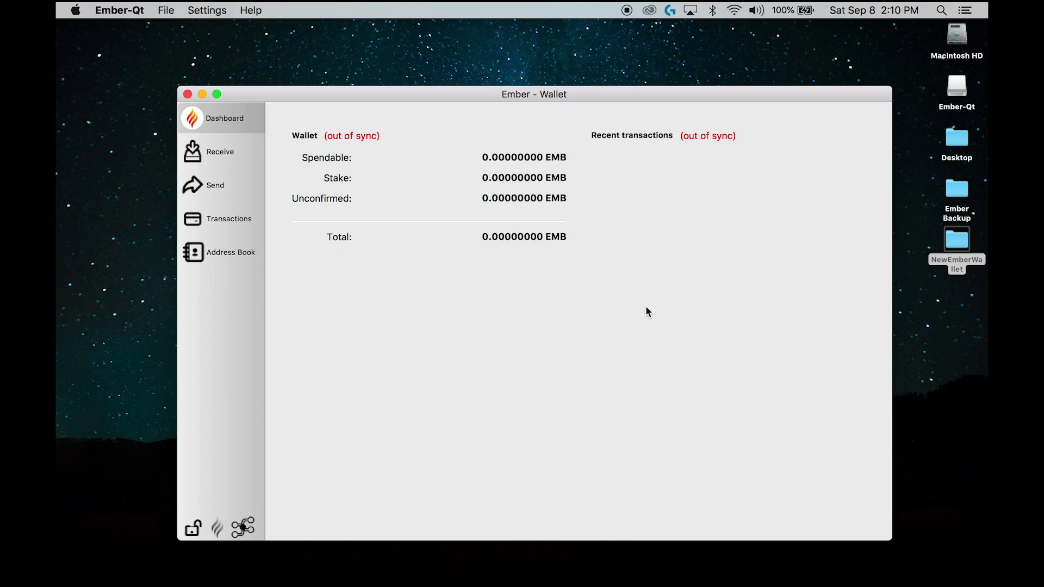
pyautogui.click(251, 10)
pyautogui.click(252, 47)
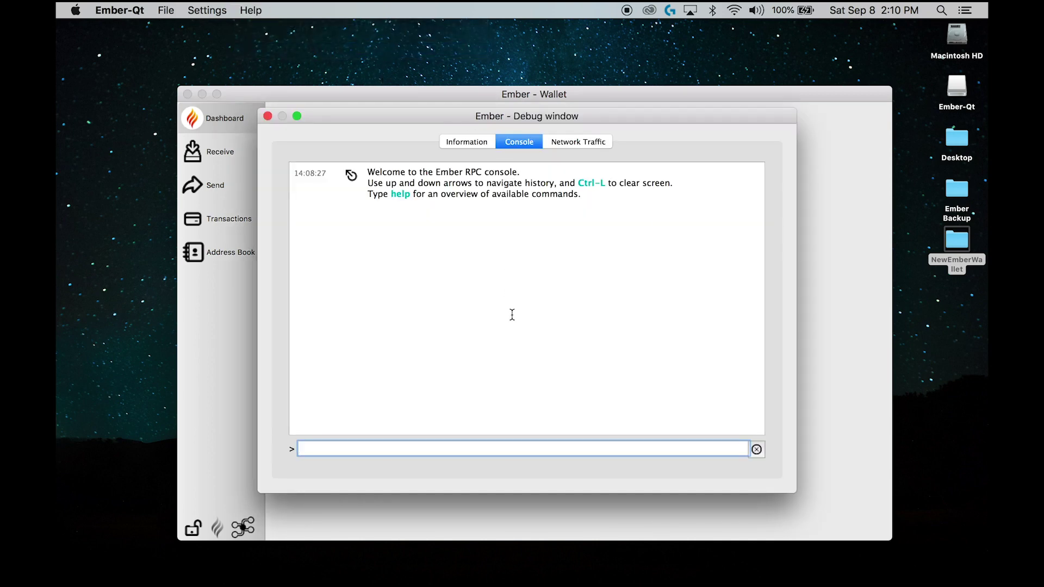
pyautogui.write('importwallet')
pyautogui.click(966, 248)
# Step: Copy the Where path from emberkeys.txt's Get Info window in NewEmberWallet
pyautogui.doubleClick(966, 248)
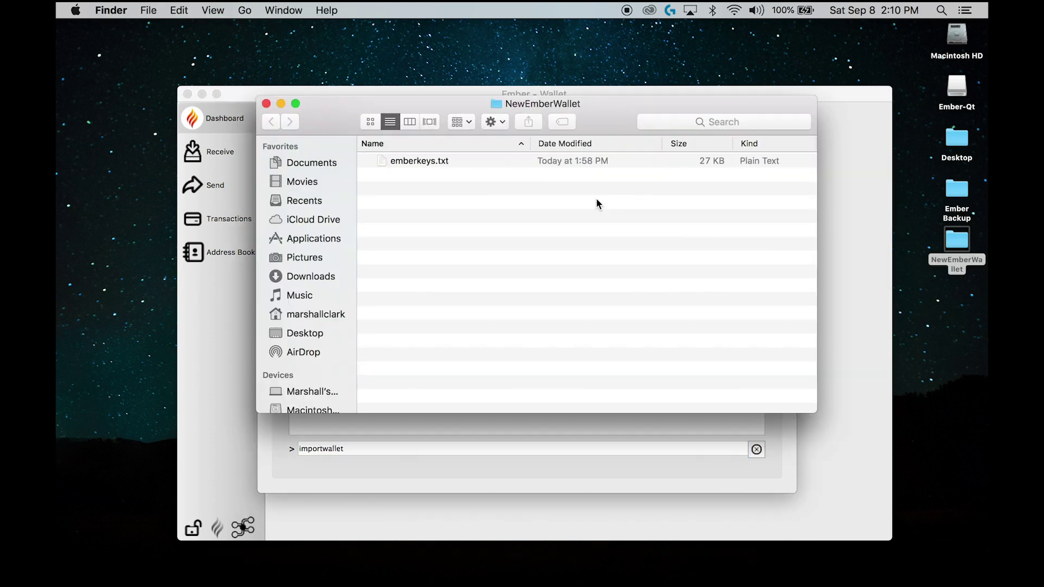
pyautogui.rightClick(428, 166)
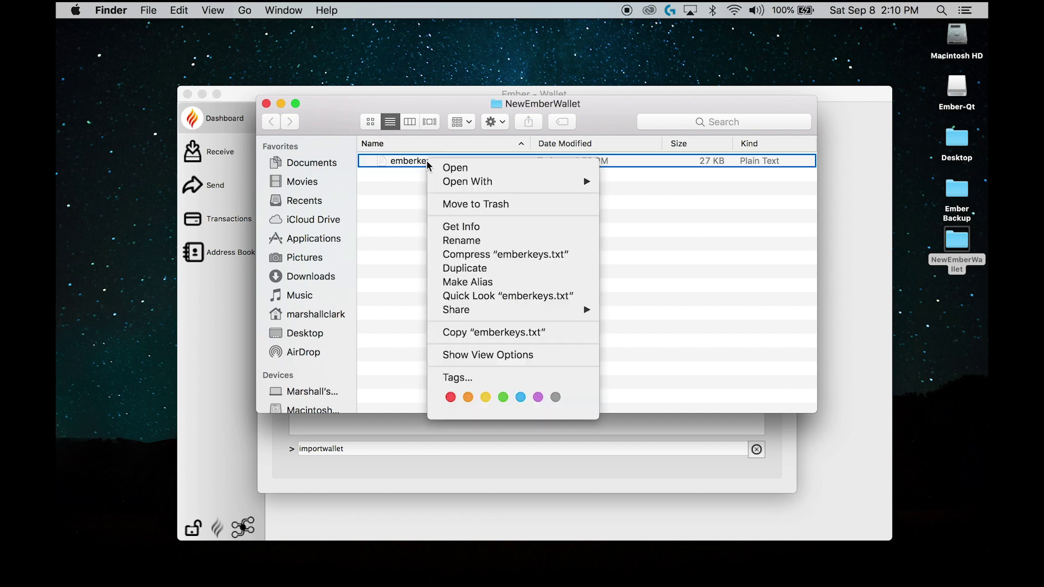
pyautogui.click(456, 229)
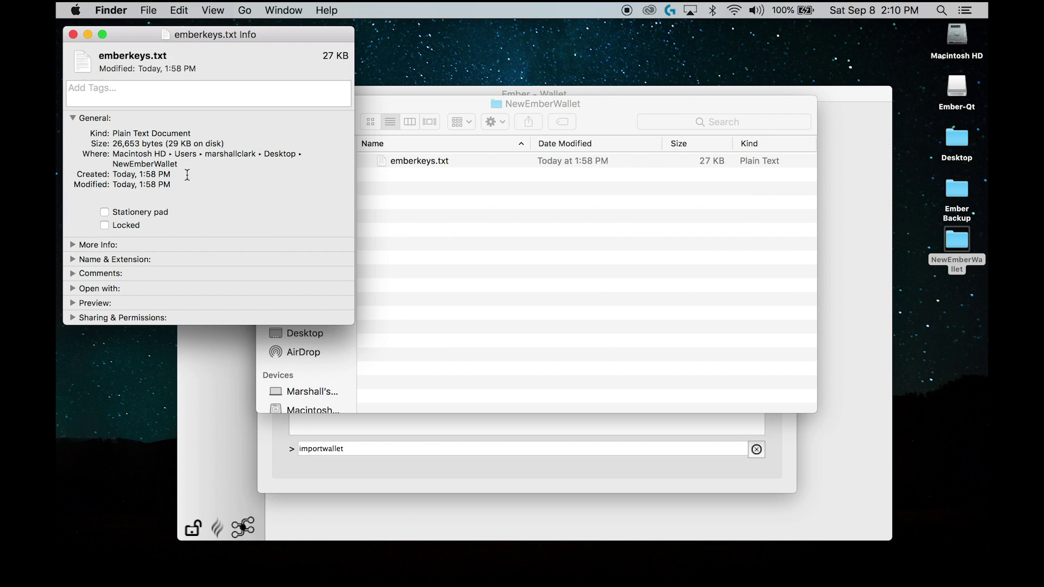
pyautogui.rightClick(127, 159)
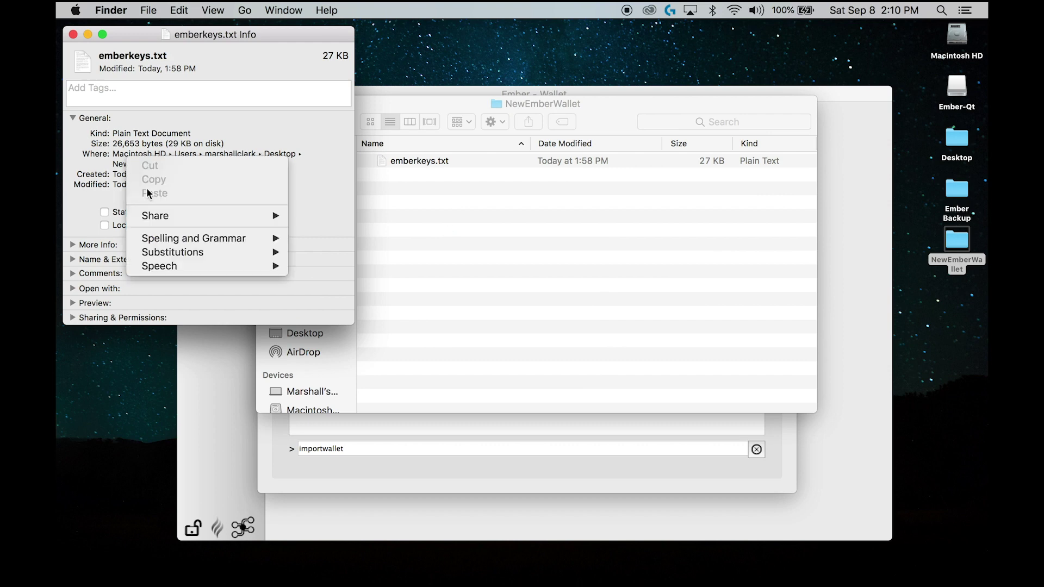
pyautogui.click(119, 158)
pyautogui.doubleClick(119, 159)
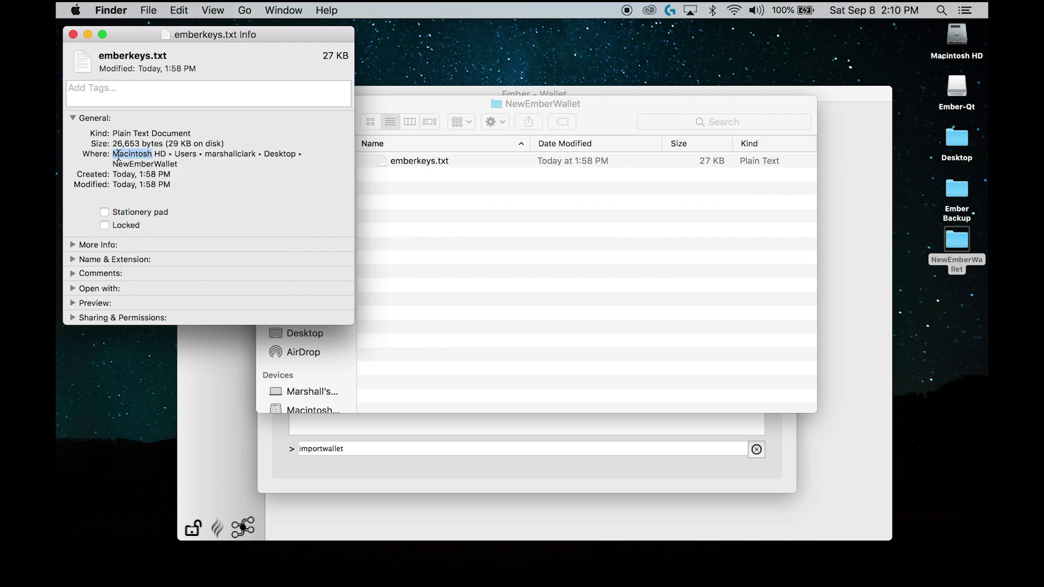
pyautogui.click(119, 158)
pyautogui.moveTo(114, 155); pyautogui.dragTo(181, 164)
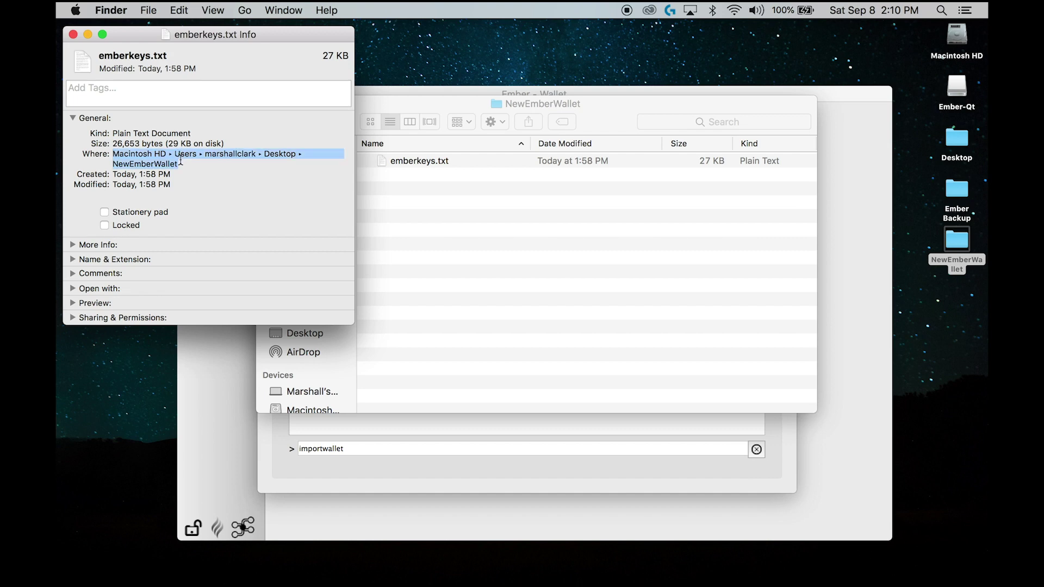
pyautogui.rightClick(166, 161)
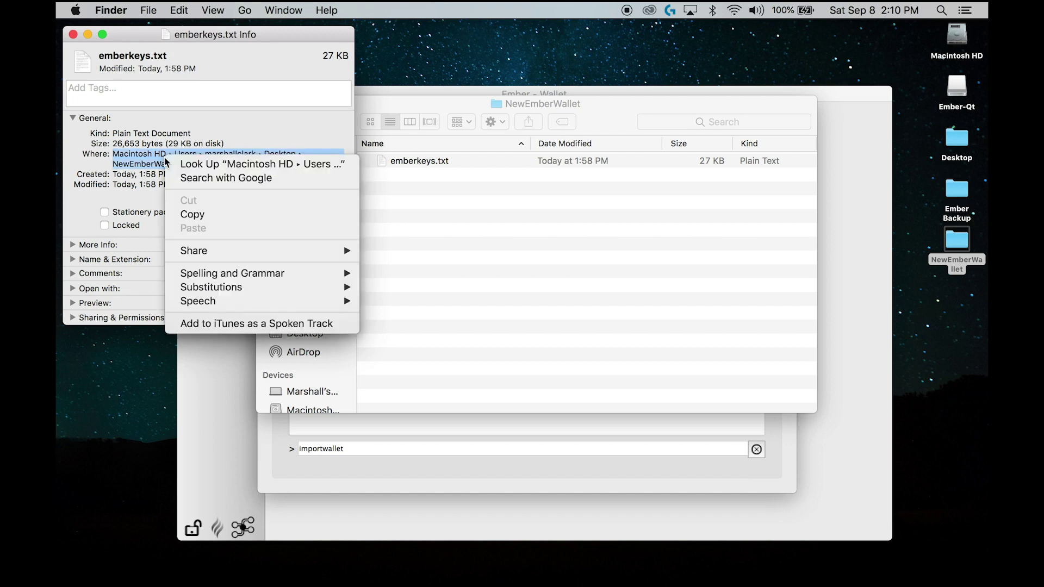
pyautogui.click(193, 214)
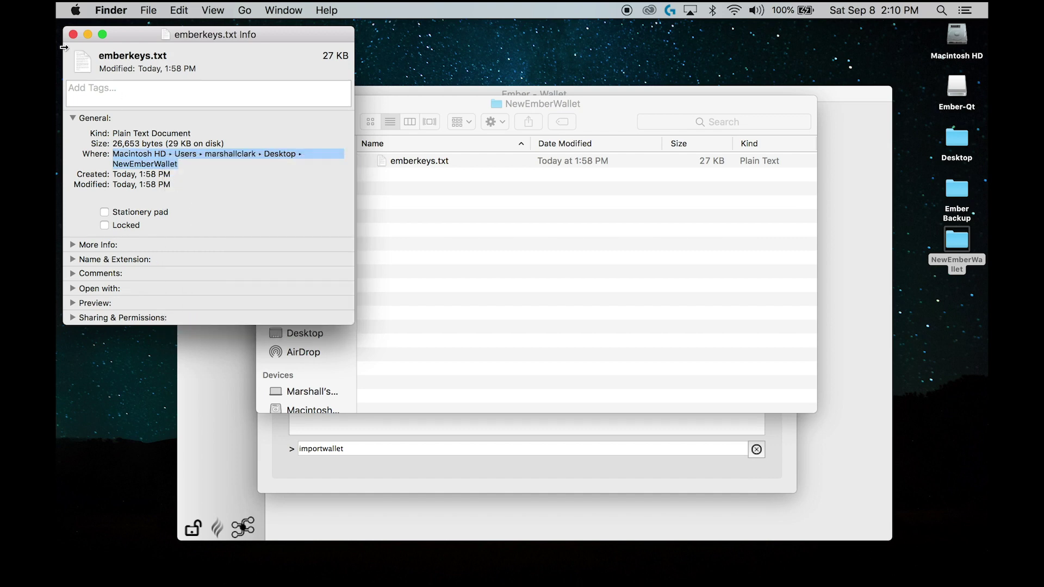
# Step: Paste the copied folder path after importwallet in the Ember console
pyautogui.click(73, 34)
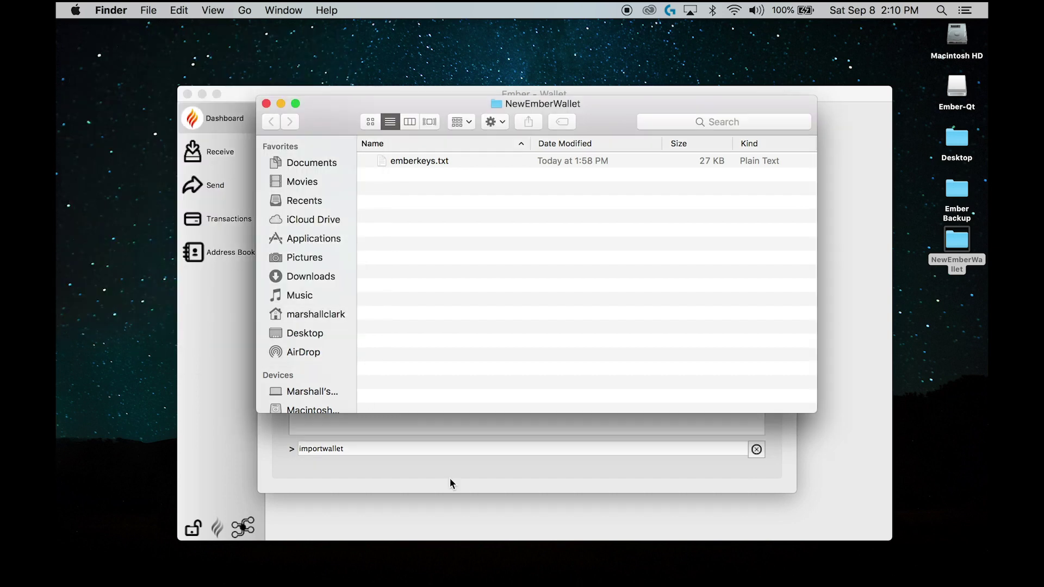
pyautogui.click(423, 463)
pyautogui.press('super+v')
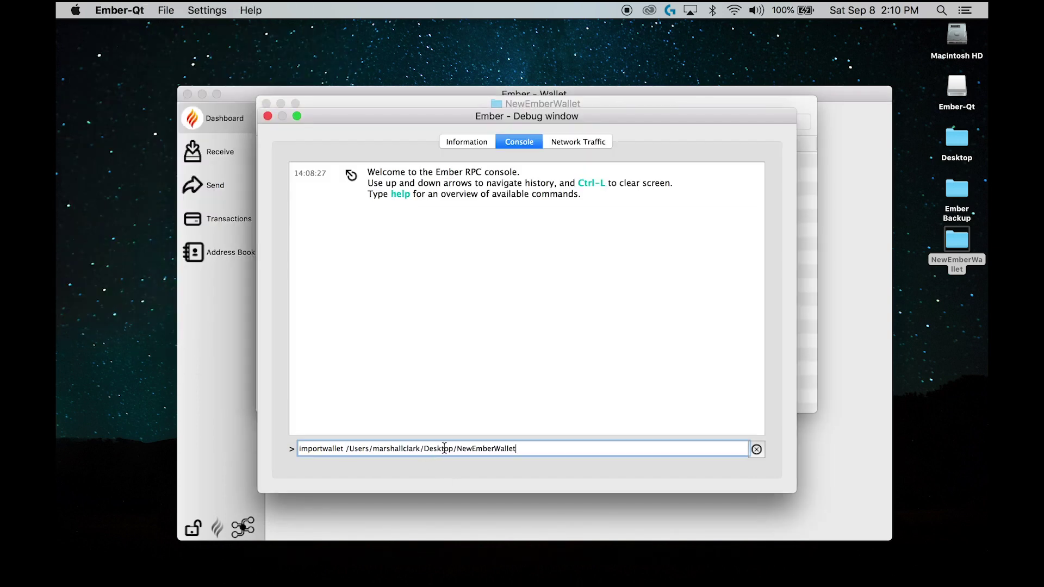
# Step: Run importwallet on /emberkeys.txt and close the debug window
pyautogui.write('/emberkeys.txt')
pyautogui.press('Return')
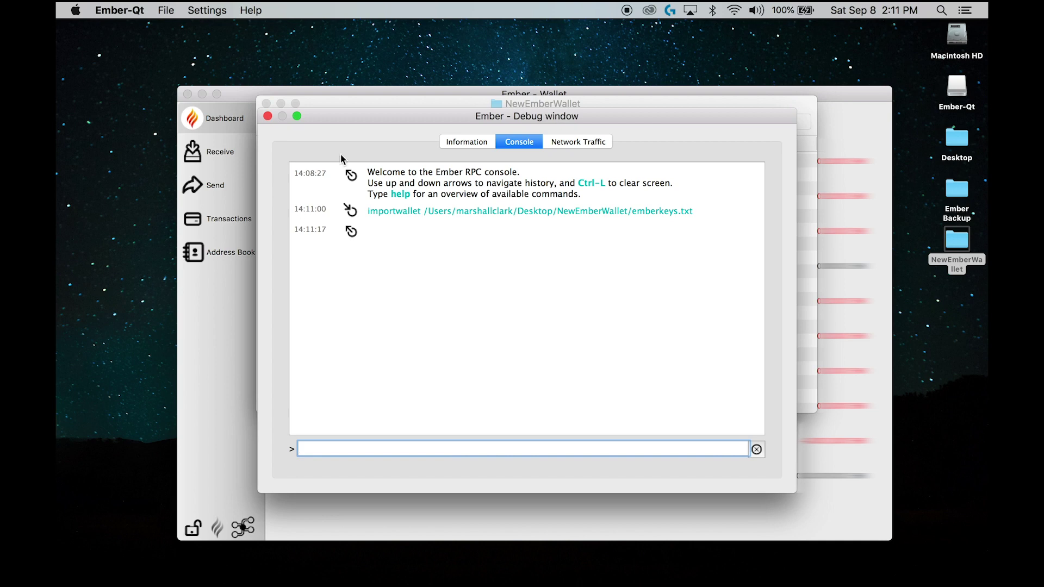
pyautogui.click(267, 115)
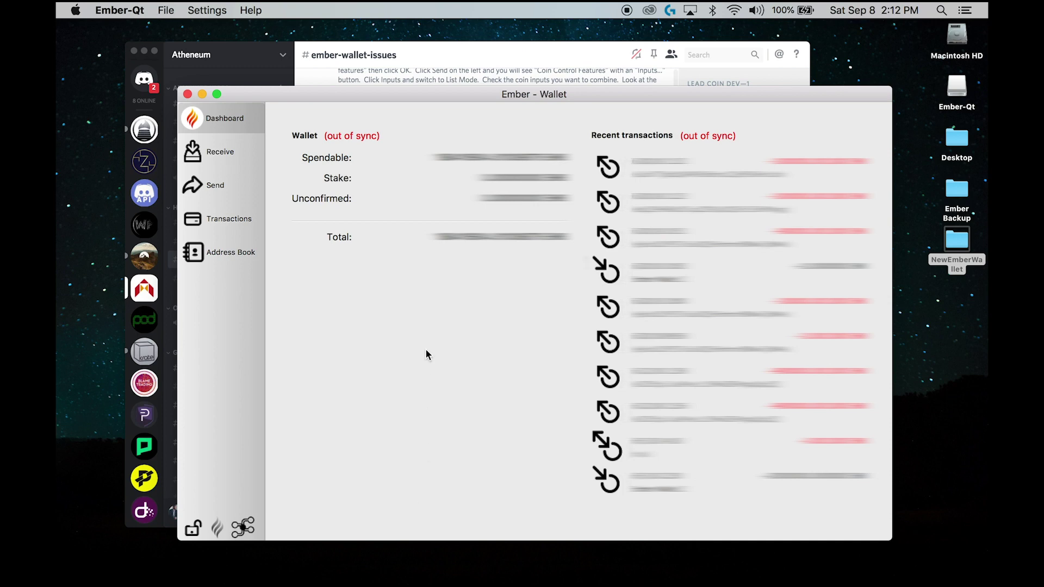
pyautogui.click(449, 47)
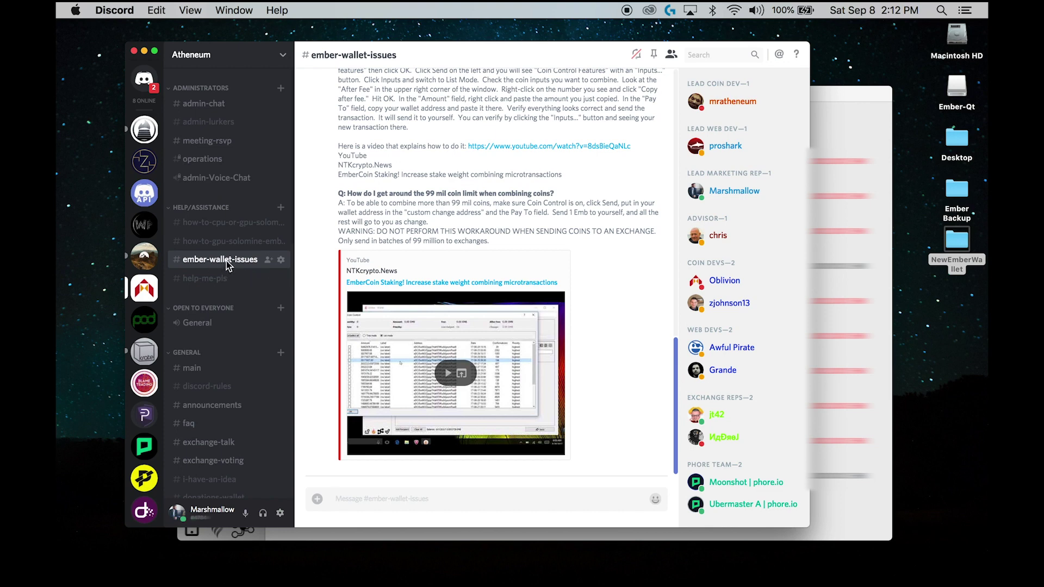
# Step: Scroll up to the connection fix post in #ember-wallet-issues and open its shared Ember.conf link
pyautogui.scroll(10, 492, 264)
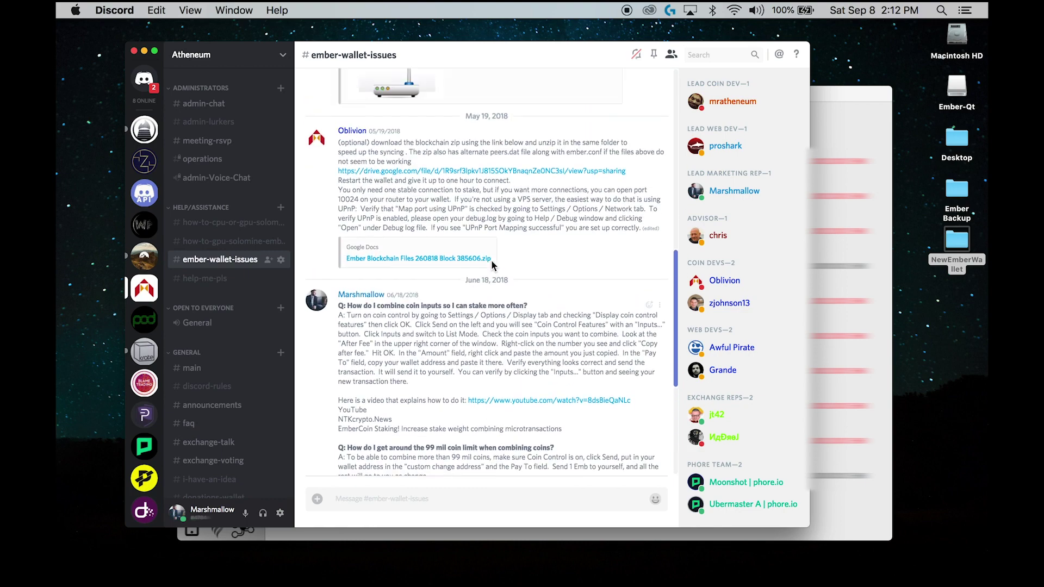
pyautogui.scroll(10, 492, 266)
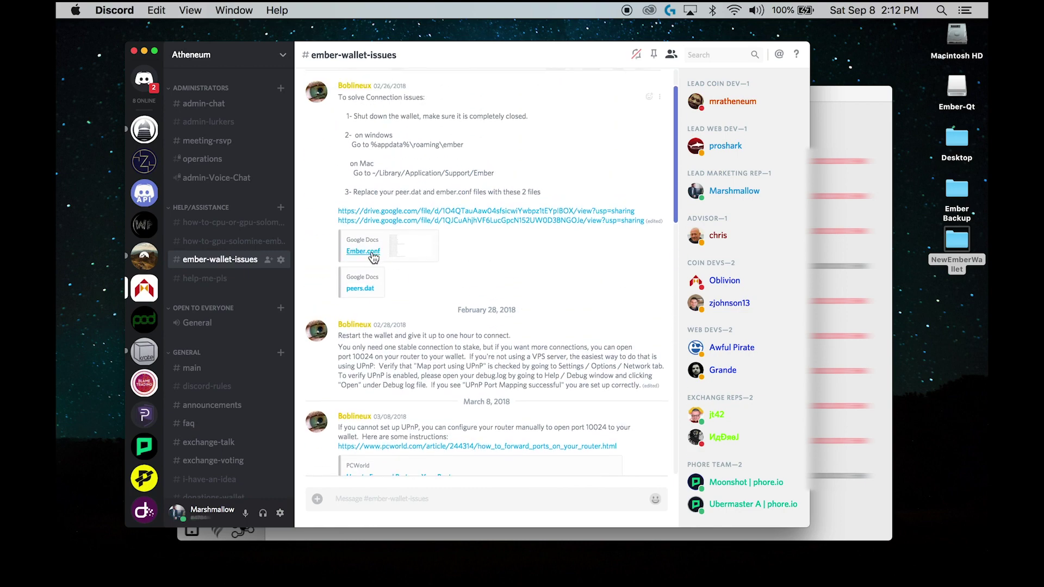
pyautogui.click(373, 253)
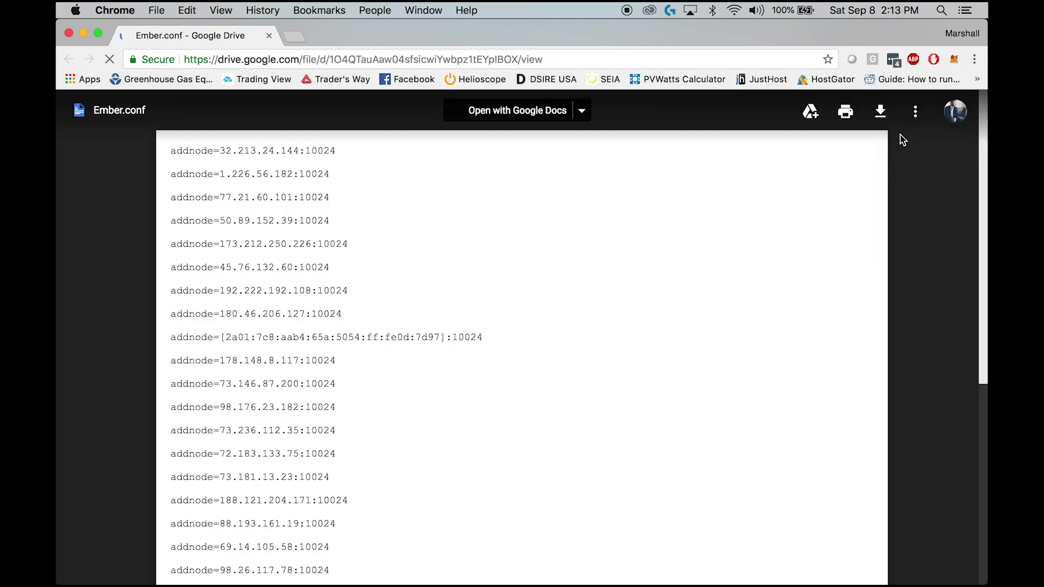
# Step: Download Ember.conf and peers.dat from Google Drive, then close both browser tabs
pyautogui.click(880, 115)
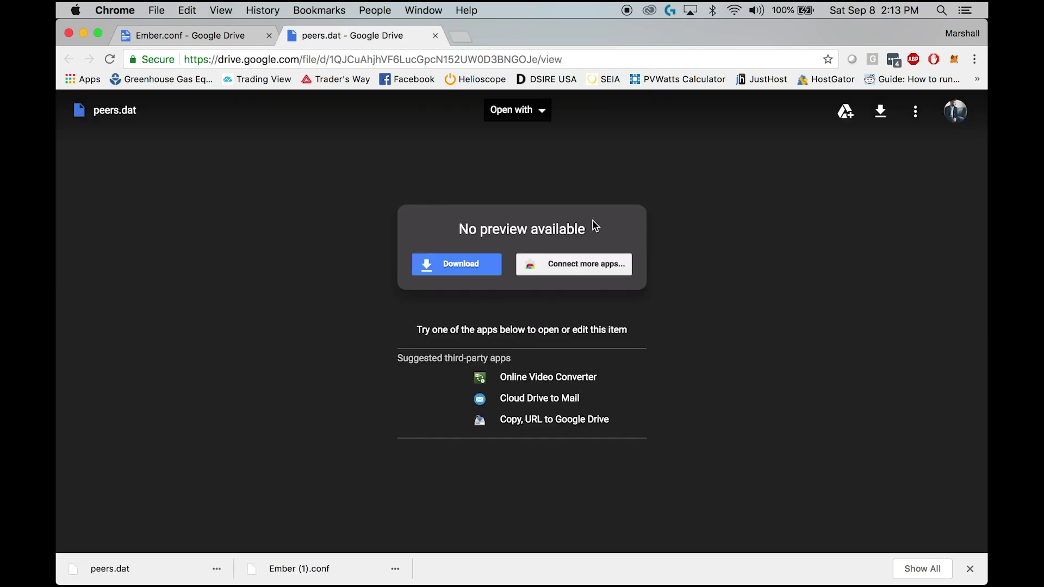
pyautogui.click(435, 35)
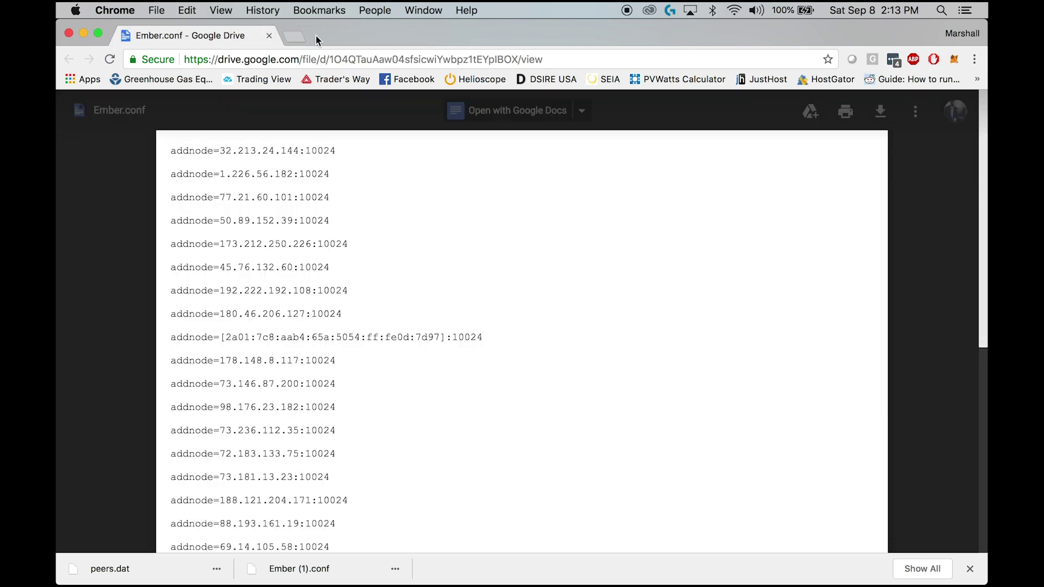
pyautogui.click(269, 36)
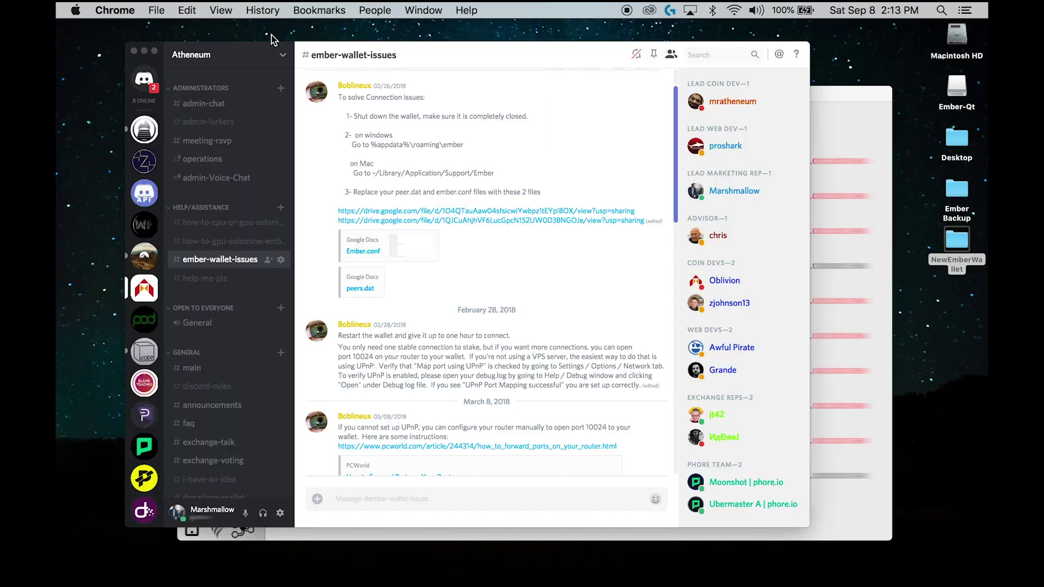
# Step: Hide Discord with Cmd+H and quit the Ember-Qt wallet completely with Cmd+Q
pyautogui.click(576, 67)
pyautogui.press('super+h')
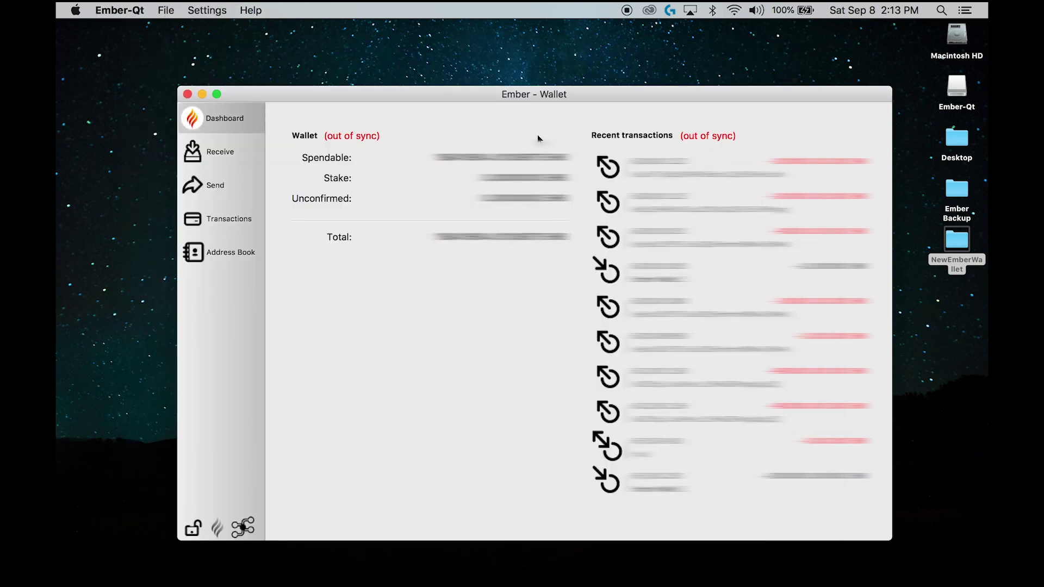
pyautogui.press('super+q')
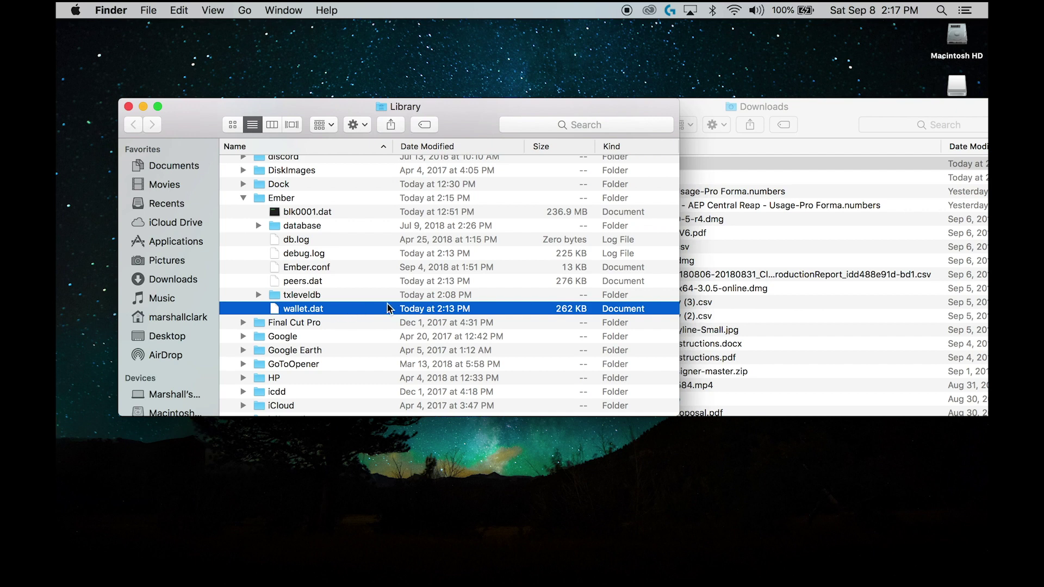
# Step: Move the downloaded peers.dat and Ember.conf into the Ember data folder, replacing both old copies, then close it
pyautogui.click(716, 116)
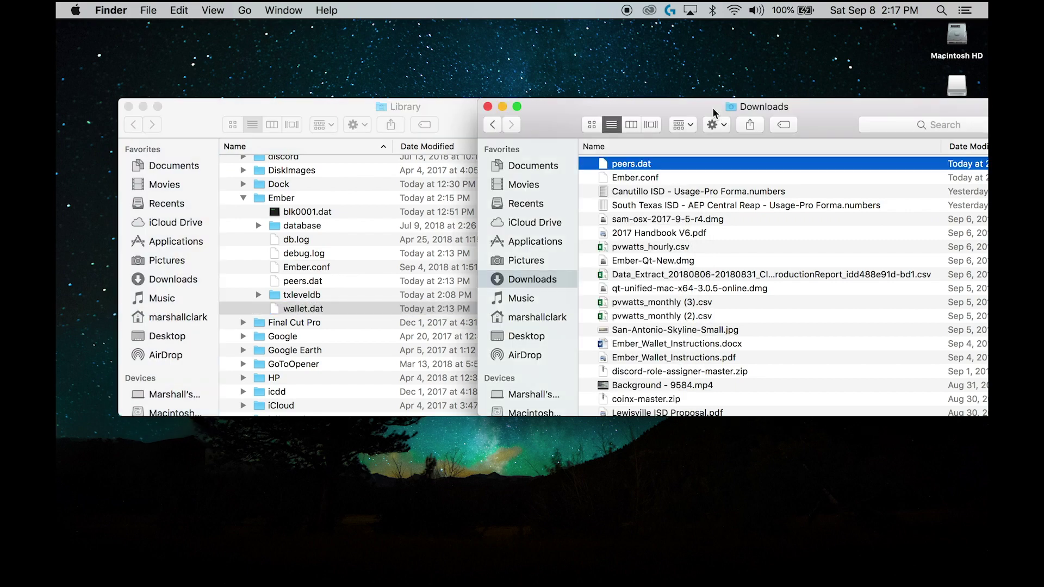
pyautogui.keyDown('shift'); pyautogui.click(642, 178); pyautogui.keyUp('shift')
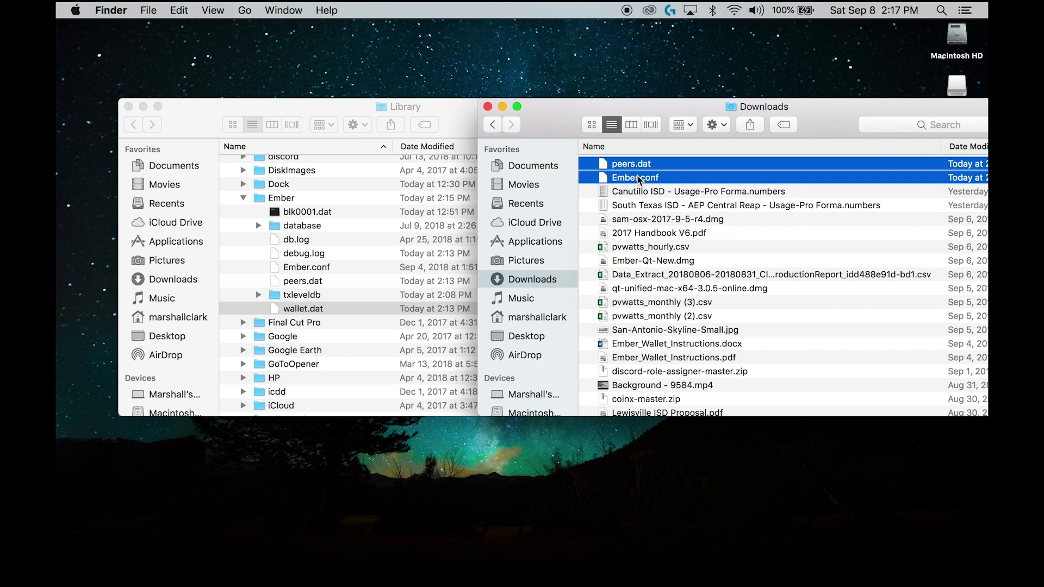
pyautogui.click(453, 119)
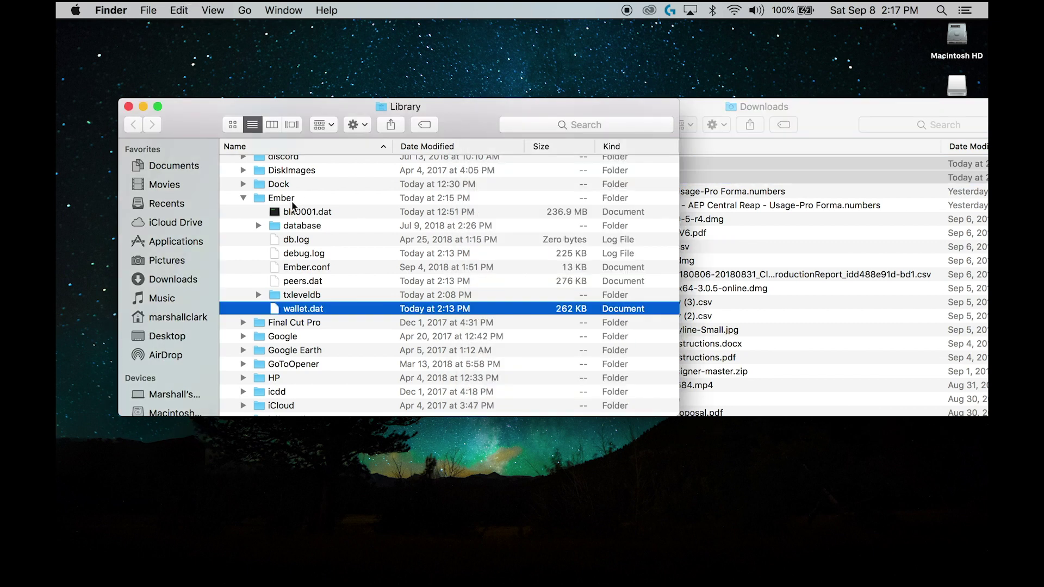
pyautogui.click(292, 200)
pyautogui.moveTo(292, 202); pyautogui.dragTo(424, 268)
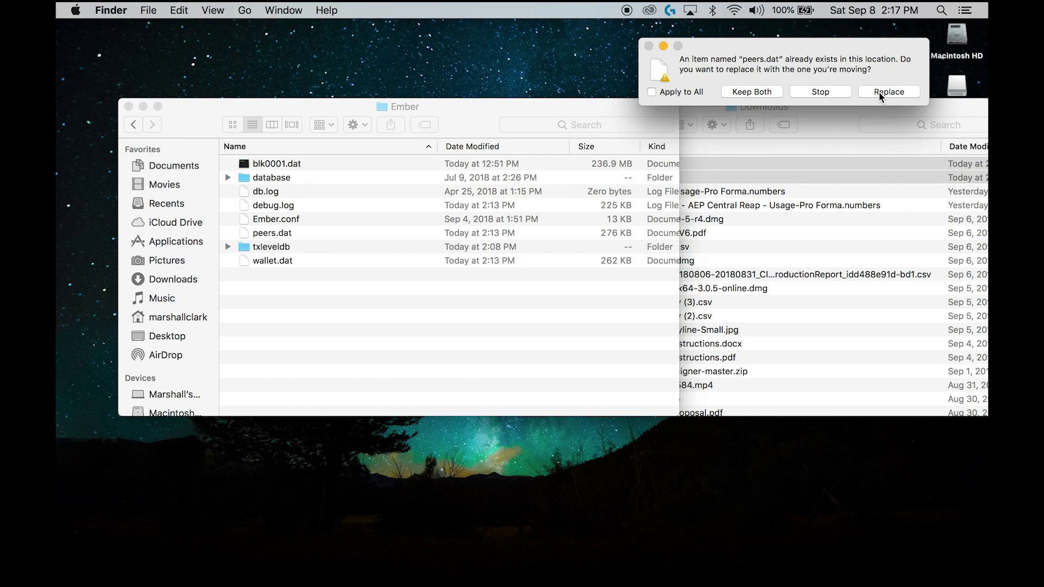
pyautogui.click(879, 91)
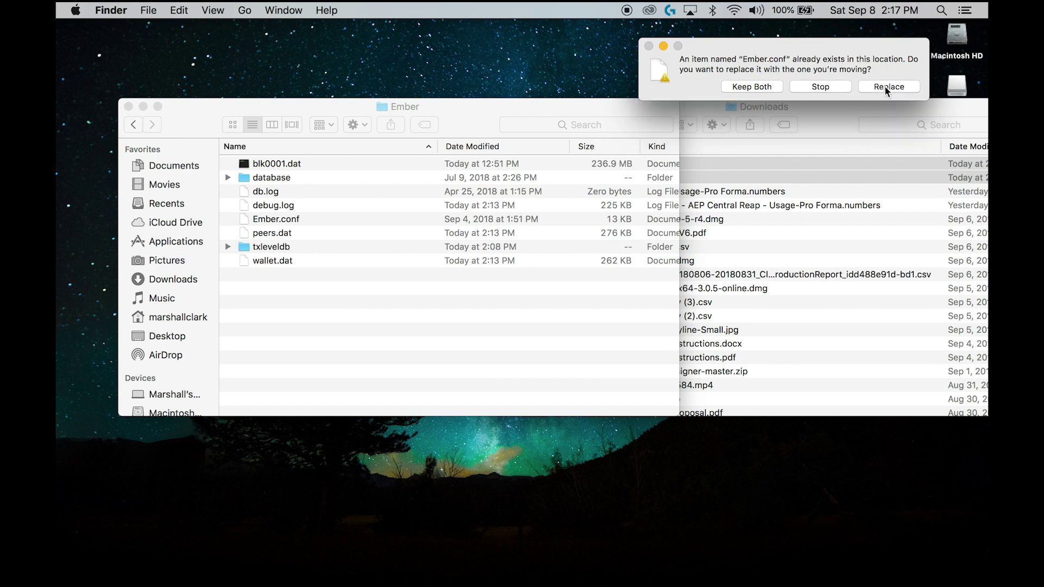
pyautogui.click(885, 86)
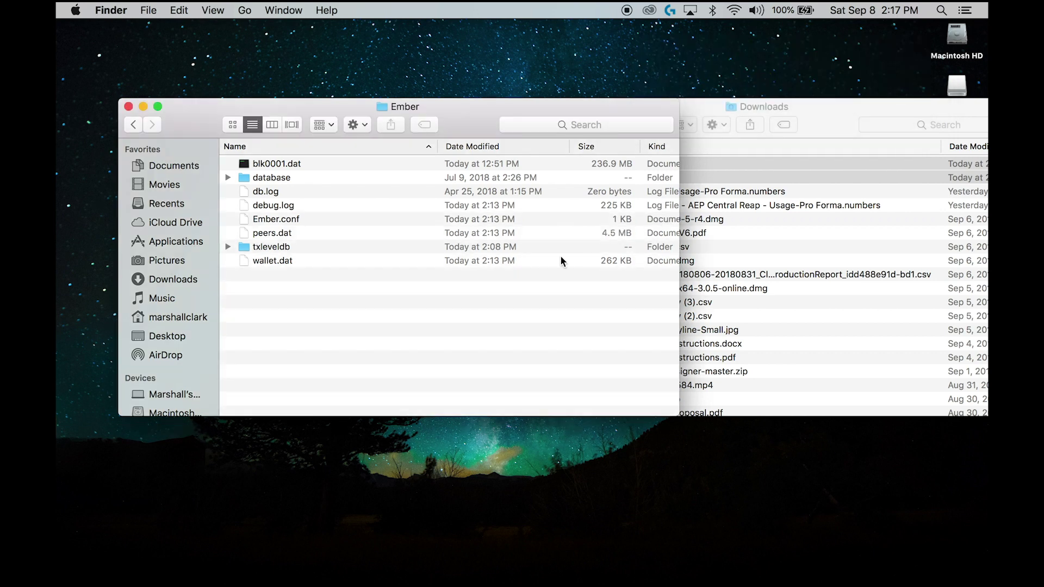
pyautogui.click(129, 107)
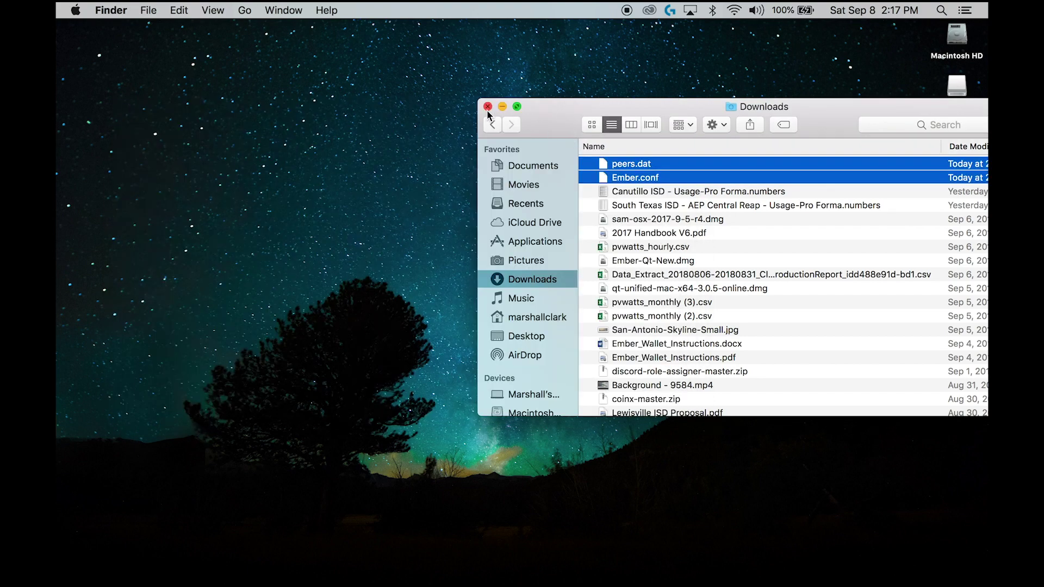
# Step: Relaunch Ember-Qt from the launcher and check its network status, still 0 active connections
pyautogui.press('F4')
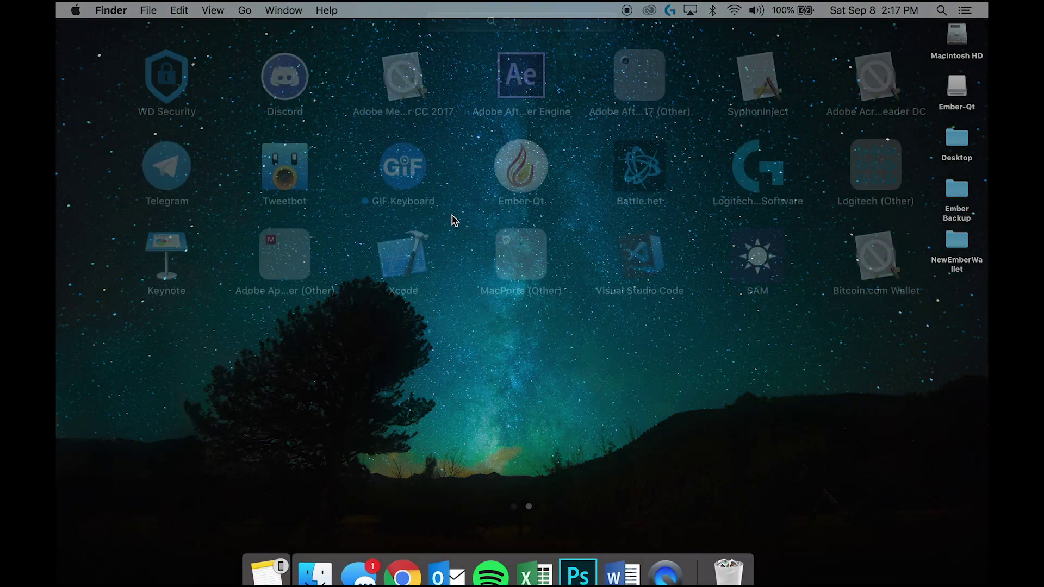
pyautogui.click(519, 169)
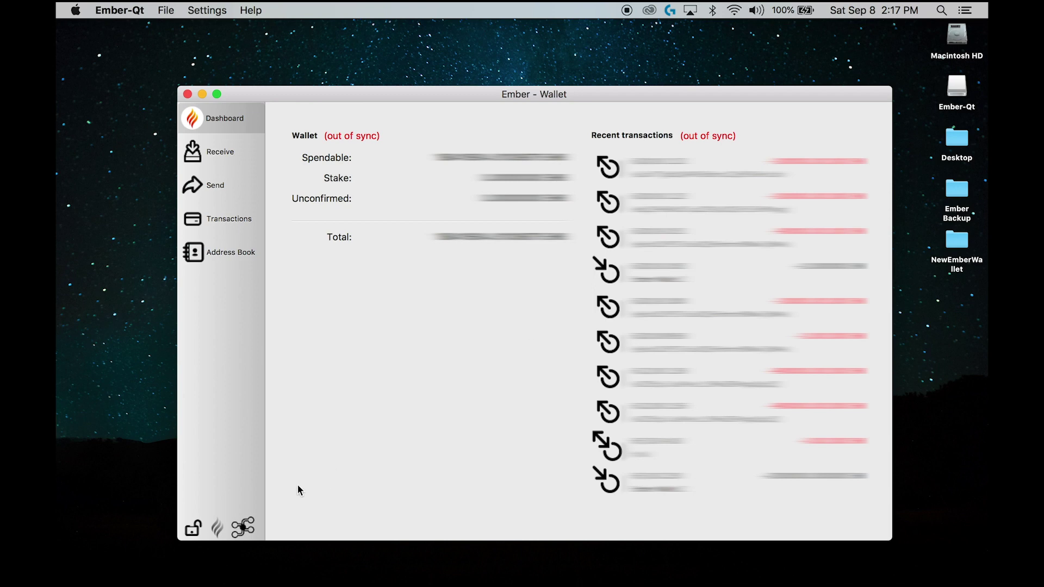
pyautogui.moveTo(243, 532)
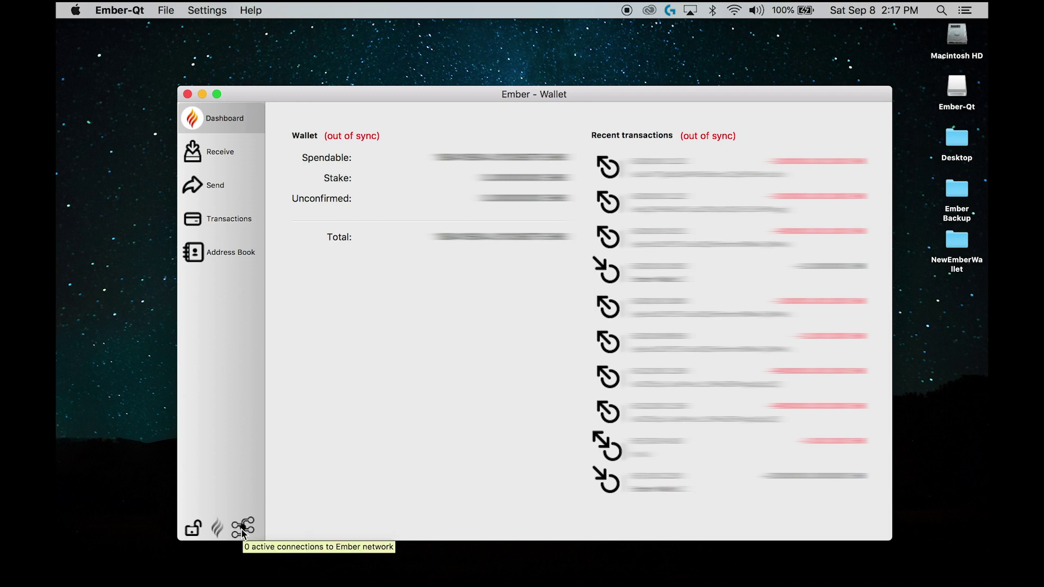